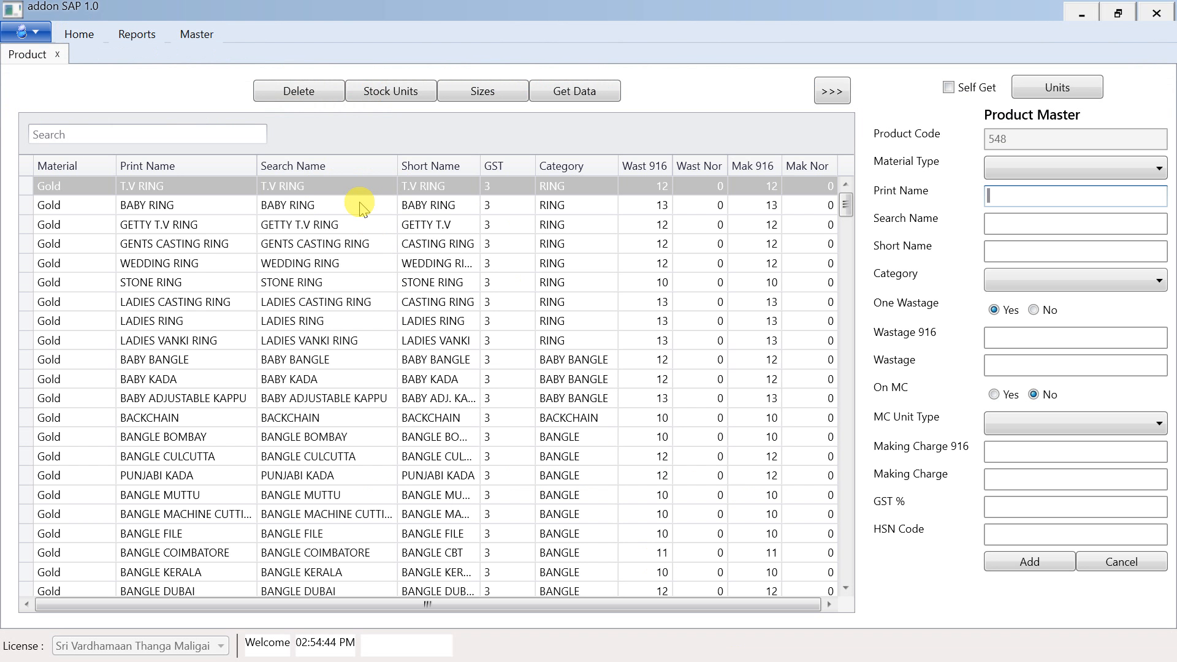
# - Load the T.V RING product's data into the Product Master form
pyautogui.click(361, 207)
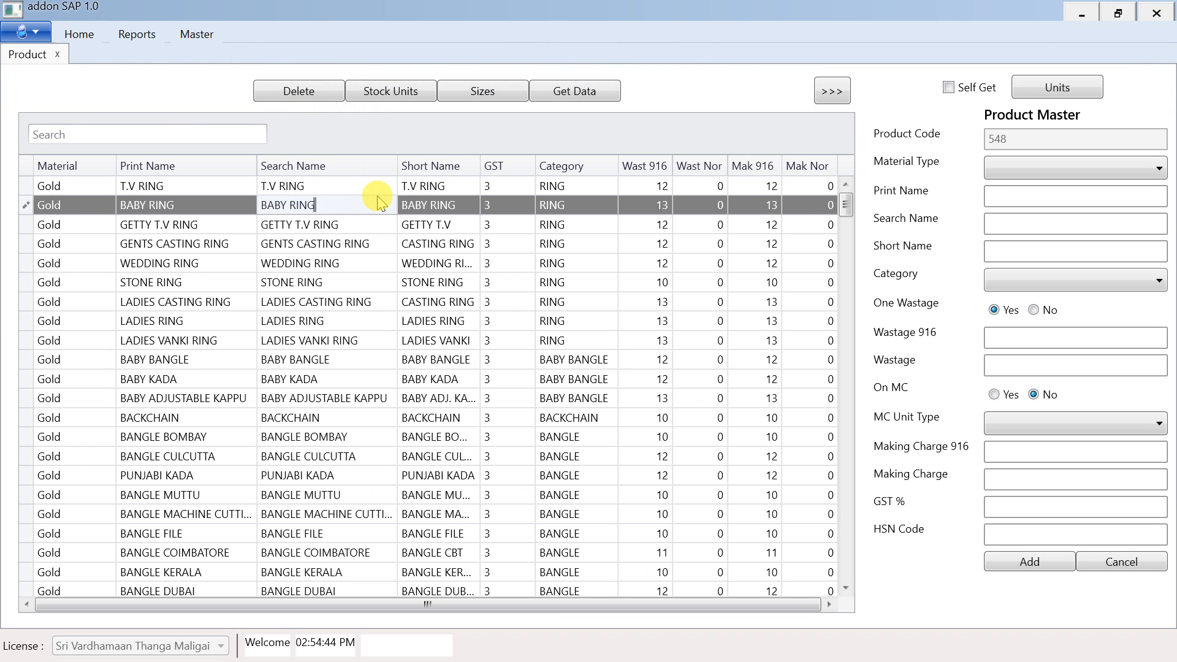
pyautogui.click(382, 186)
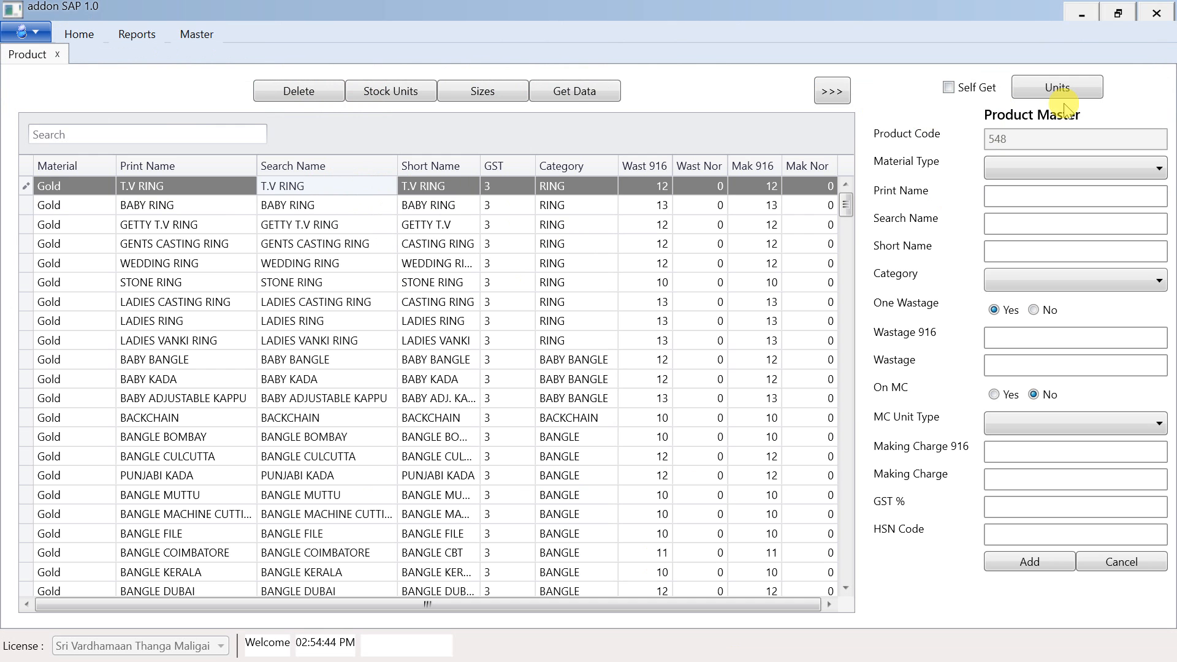
pyautogui.click(582, 95)
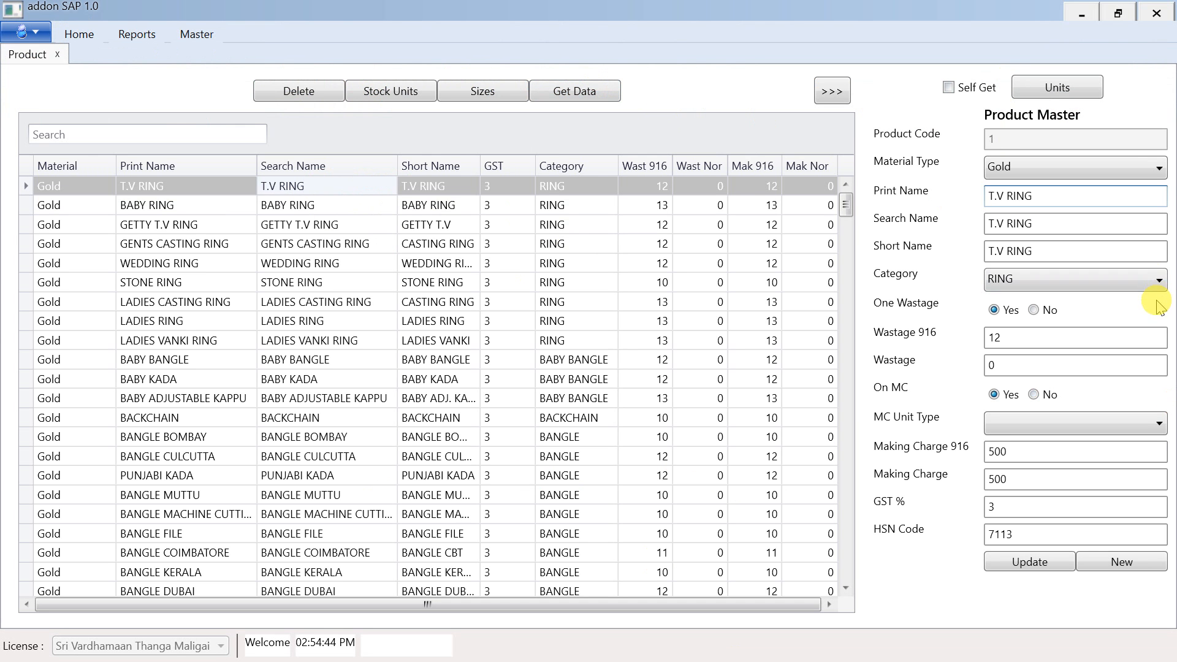
# - Examine the T.V RING product's material type, names, category, wastage, making charge, GST and HSN fields
pyautogui.click(1032, 164)
pyautogui.click(1033, 164)
pyautogui.moveTo(1066, 197); pyautogui.dragTo(893, 197)
pyautogui.click(1052, 277)
pyautogui.click(1052, 277)
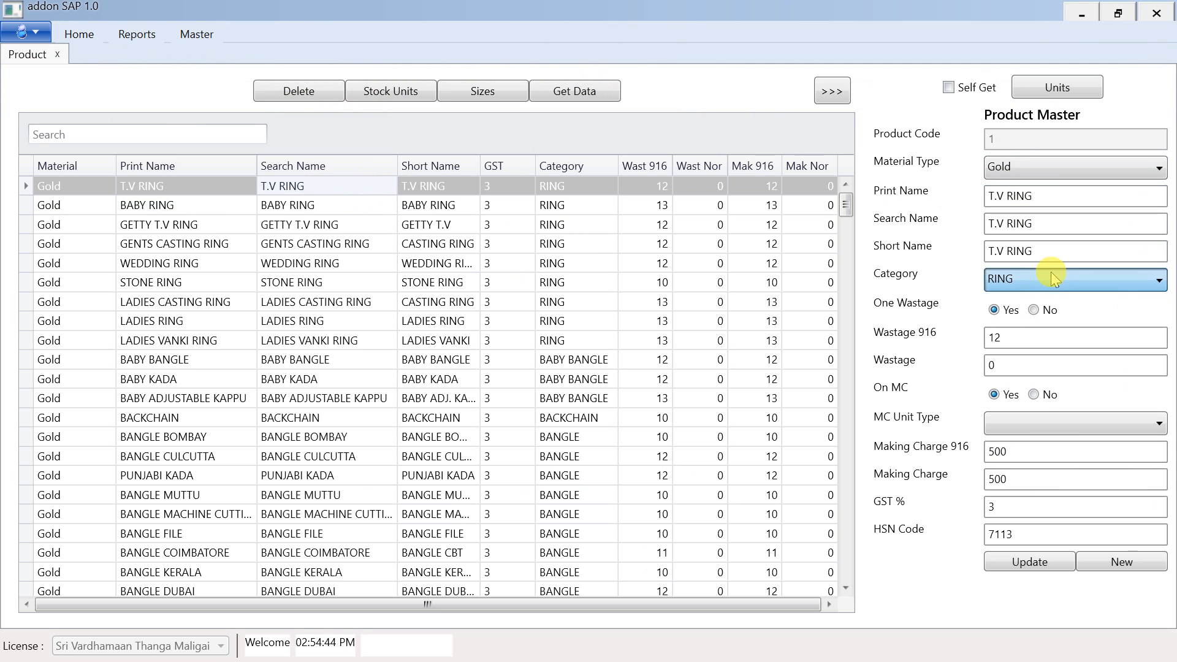
pyautogui.doubleClick(1042, 338)
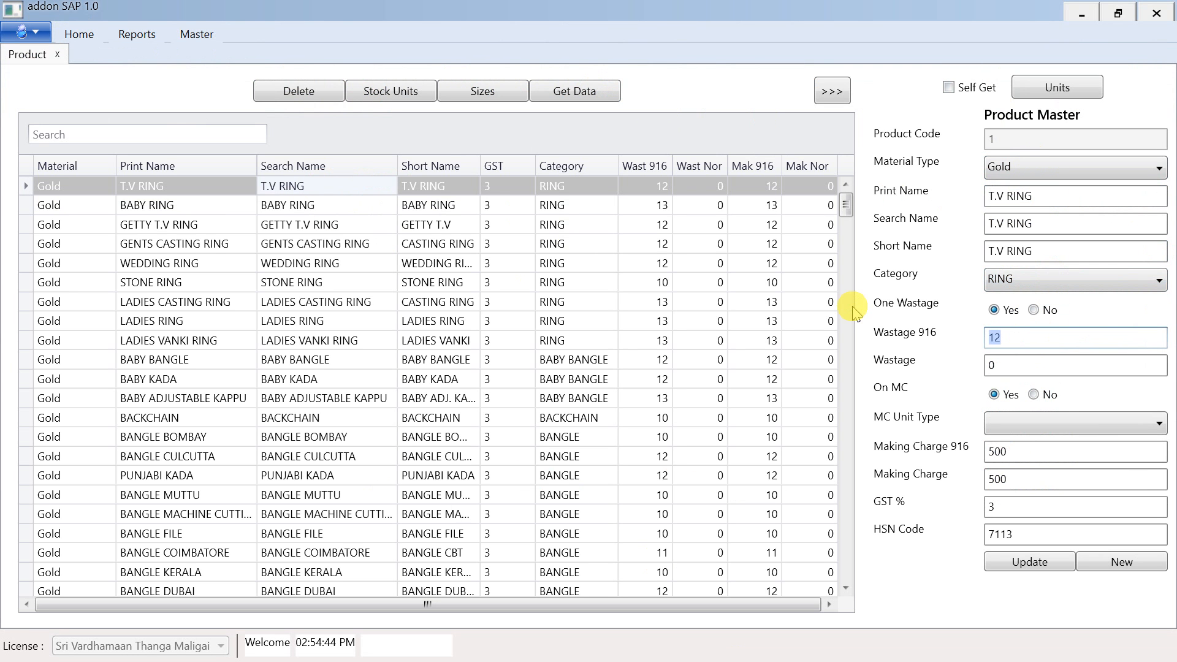
pyautogui.press('Tab')
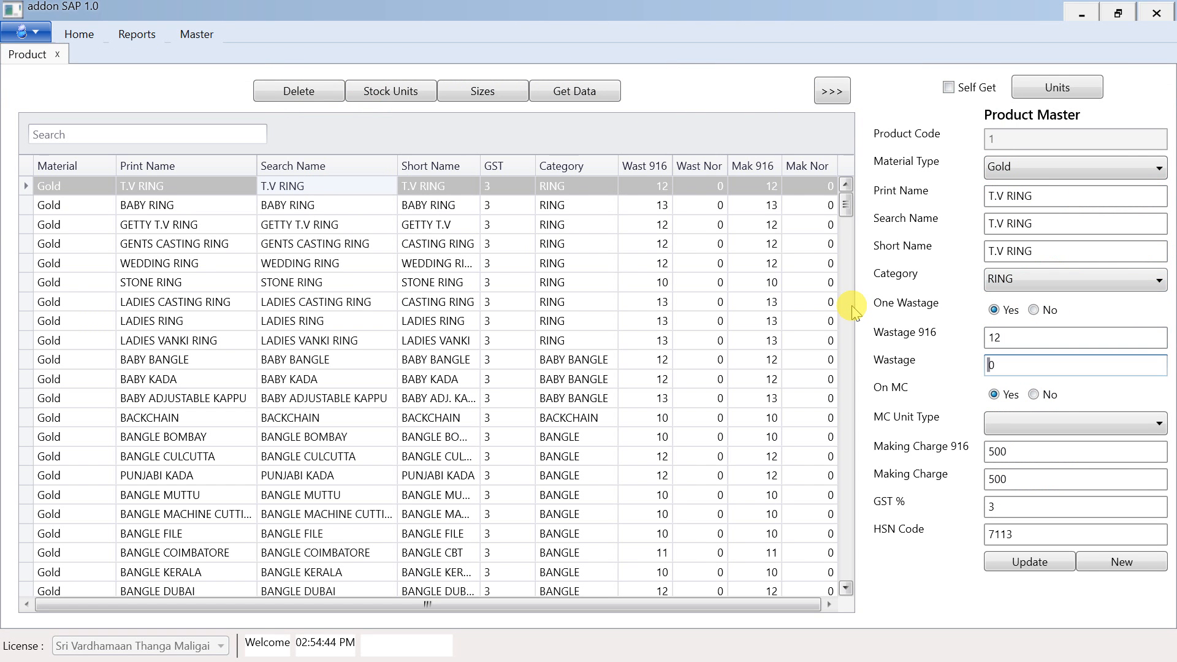
pyautogui.press('Tab')
pyautogui.press('Tab')
pyautogui.press('Tab')
pyautogui.press('Tab')
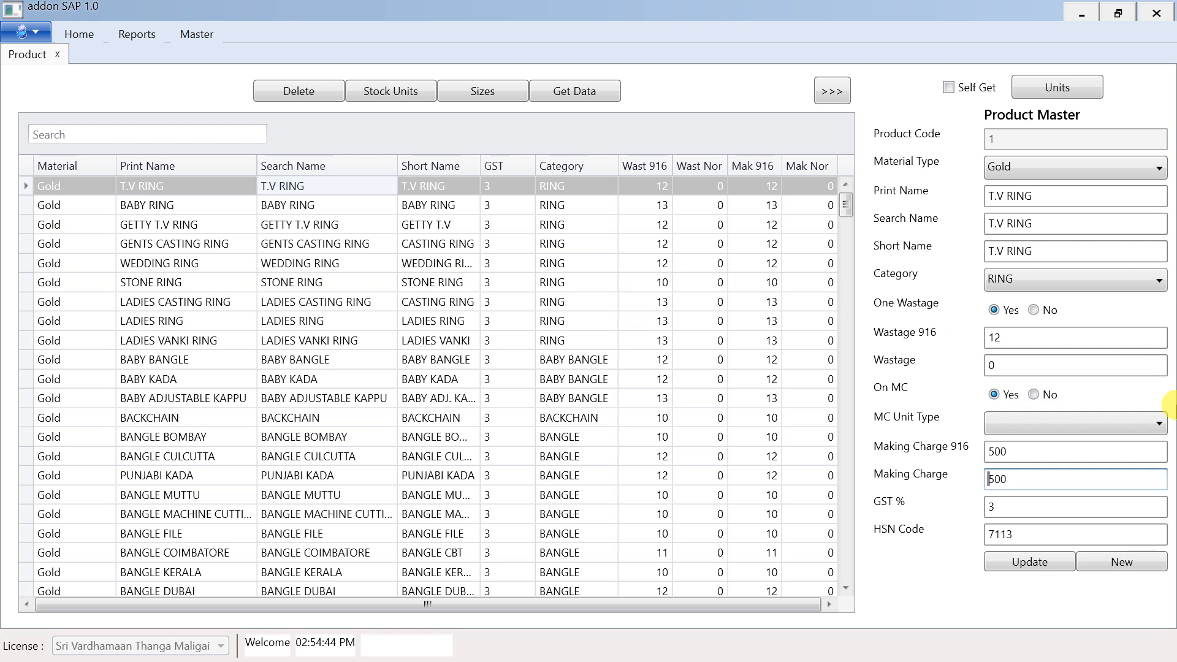
pyautogui.press('Tab')
pyautogui.press('Tab')
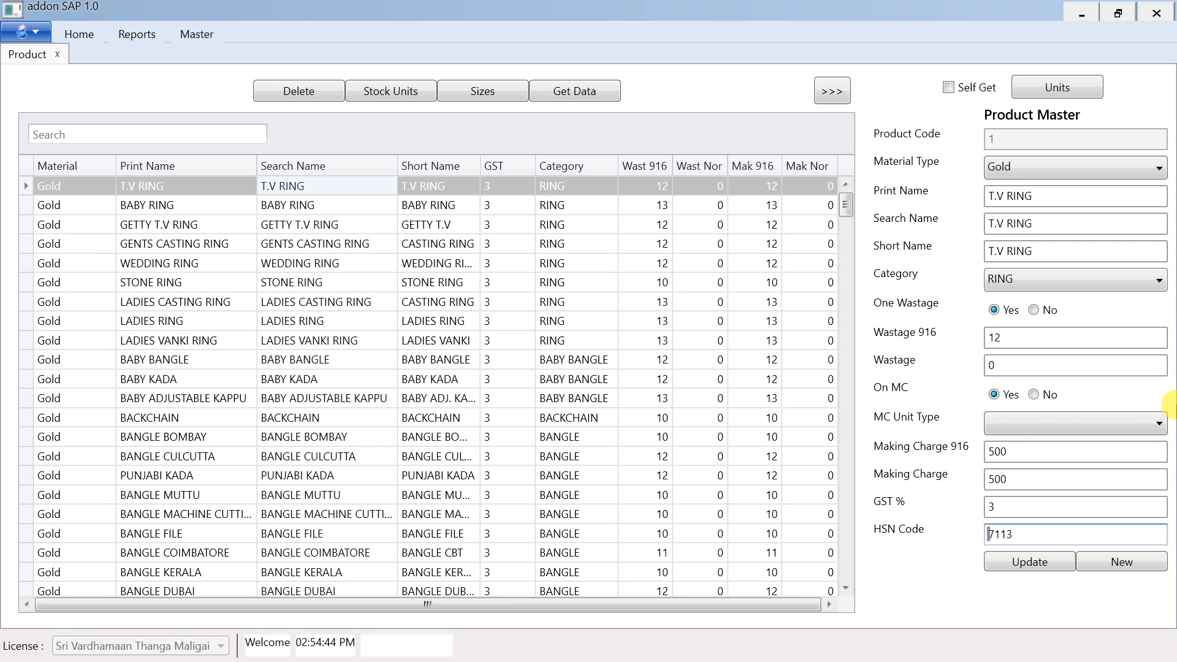
# - Update the T.V RING product record and dismiss the confirmation
pyautogui.click(1018, 561)
pyautogui.click(631, 406)
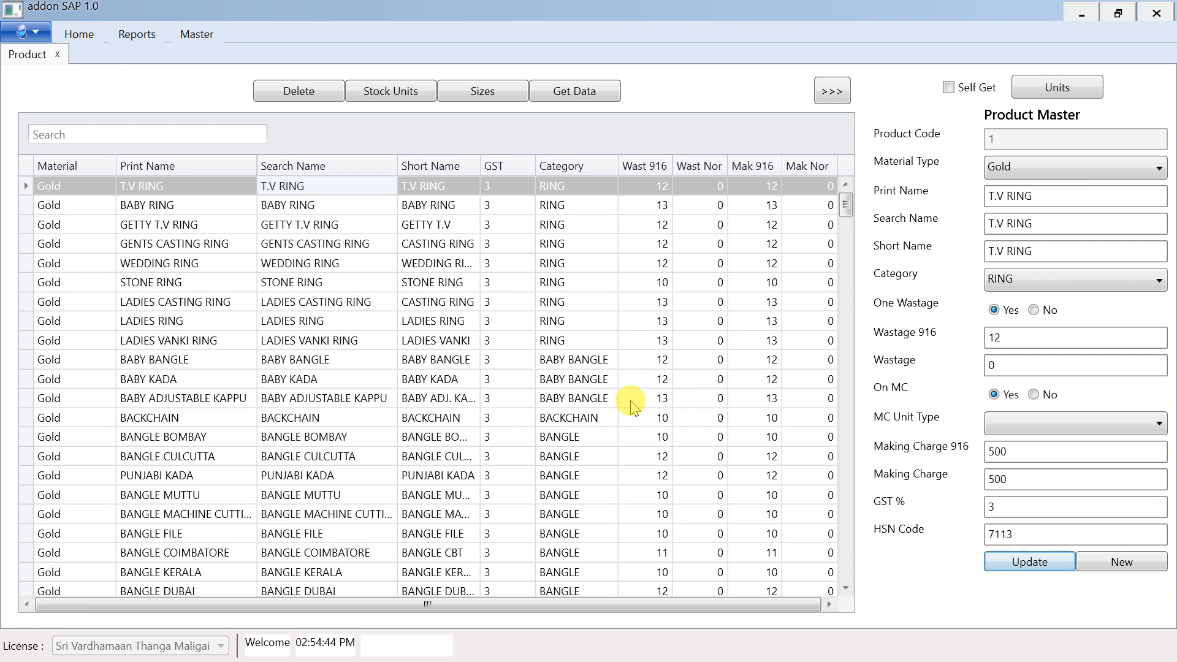
pyautogui.click(77, 32)
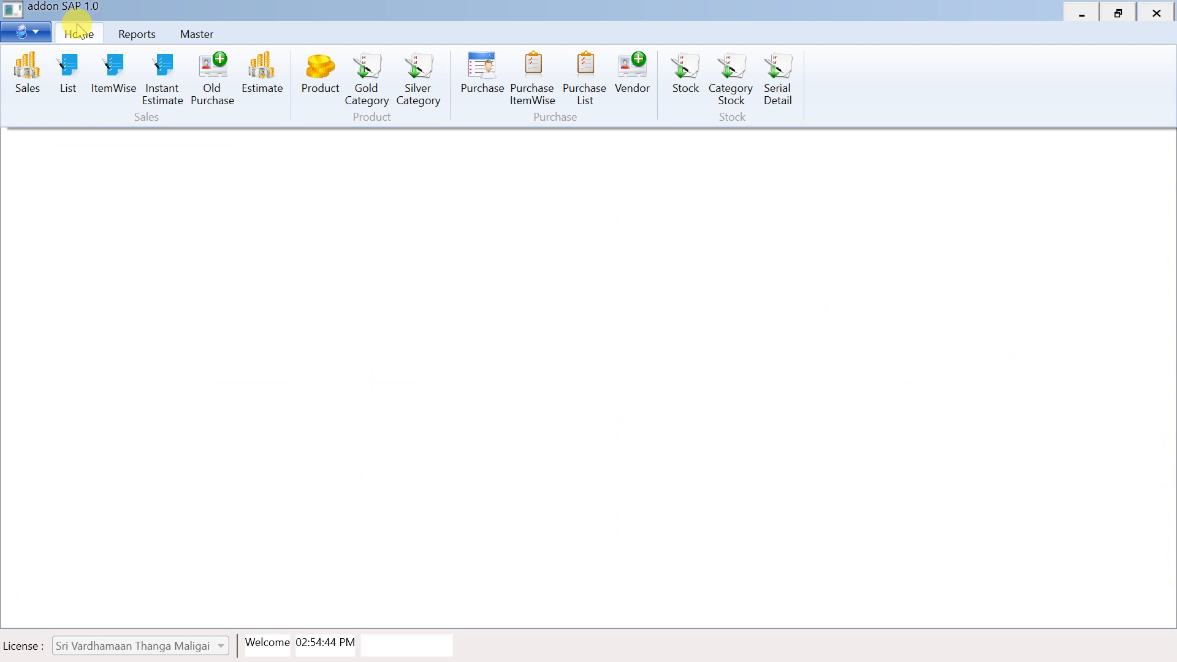
pyautogui.click(484, 75)
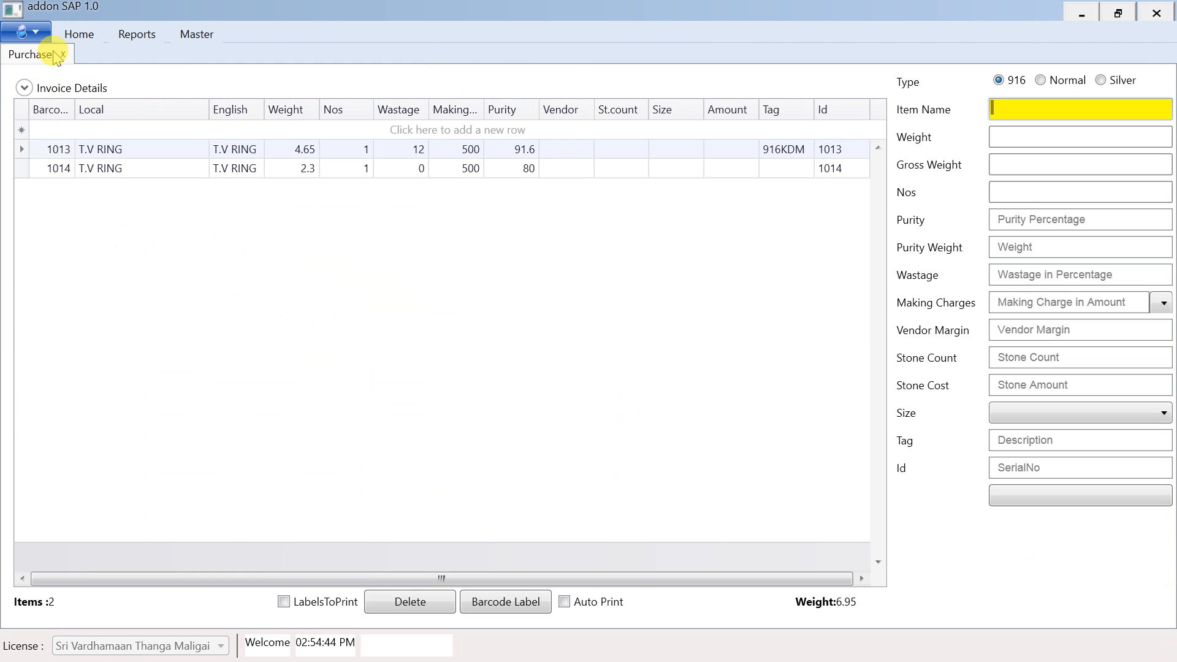
pyautogui.click(63, 54)
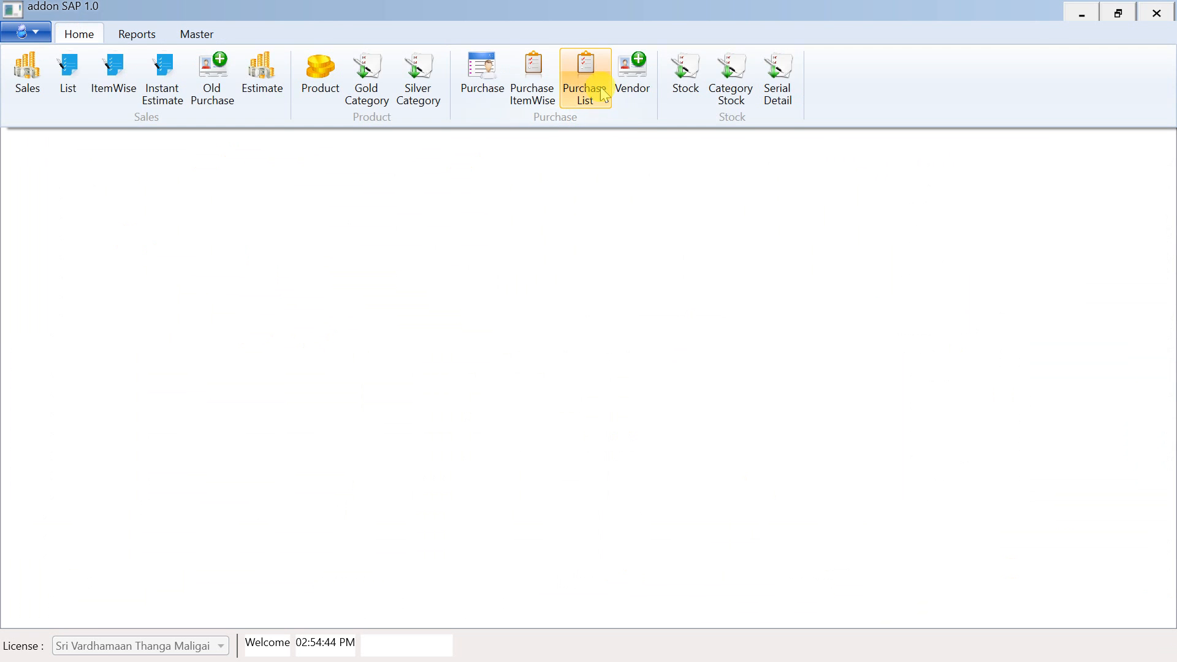
# - Open the Vendor form, look over its name, GST number and address fields, and close it
pyautogui.click(631, 77)
pyautogui.click(269, 110)
pyautogui.click(274, 136)
pyautogui.click(294, 238)
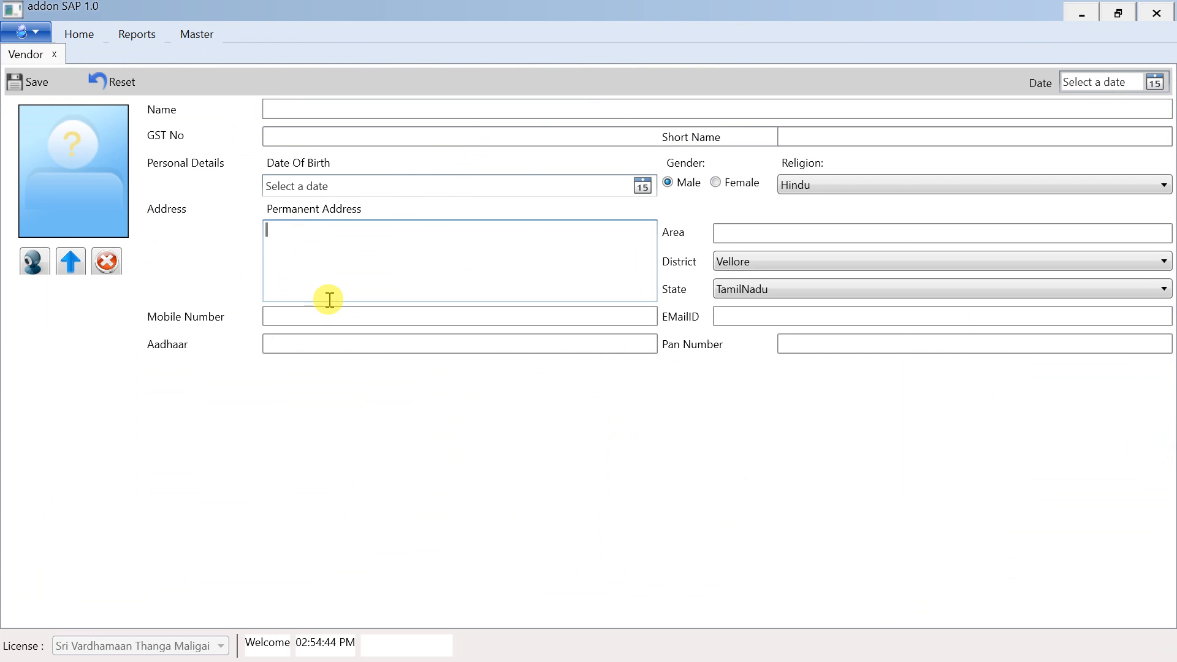
pyautogui.click(54, 54)
# - Start a new purchase invoice for vendor LKS and enter its invoice number
pyautogui.click(79, 34)
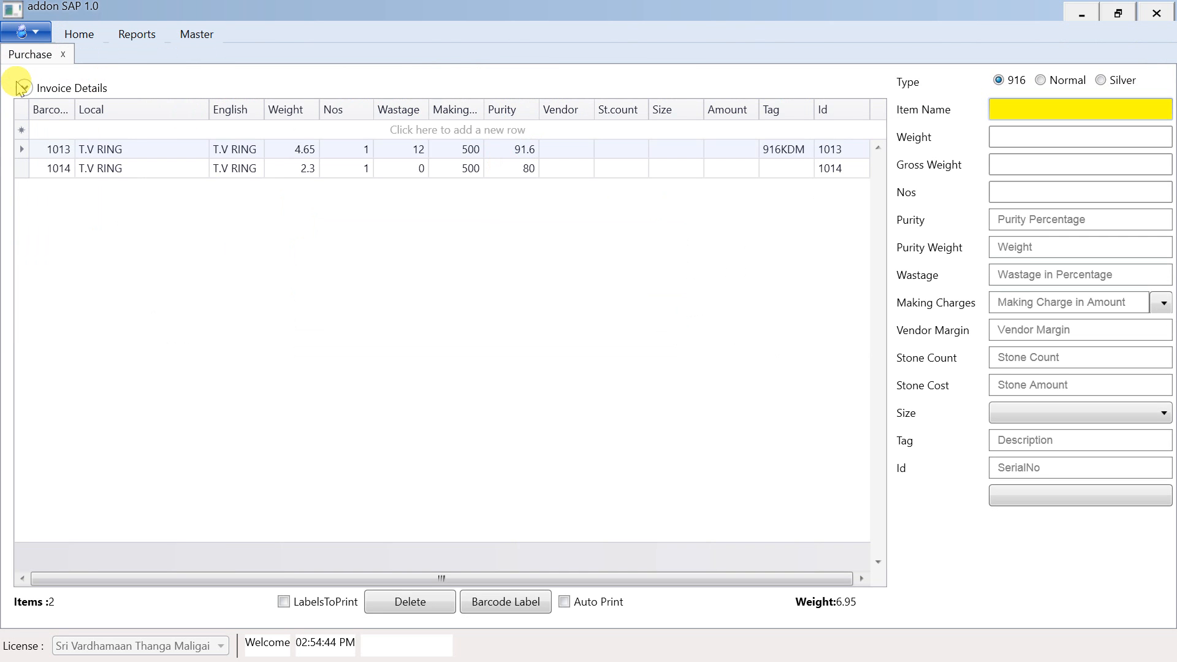
pyautogui.click(21, 86)
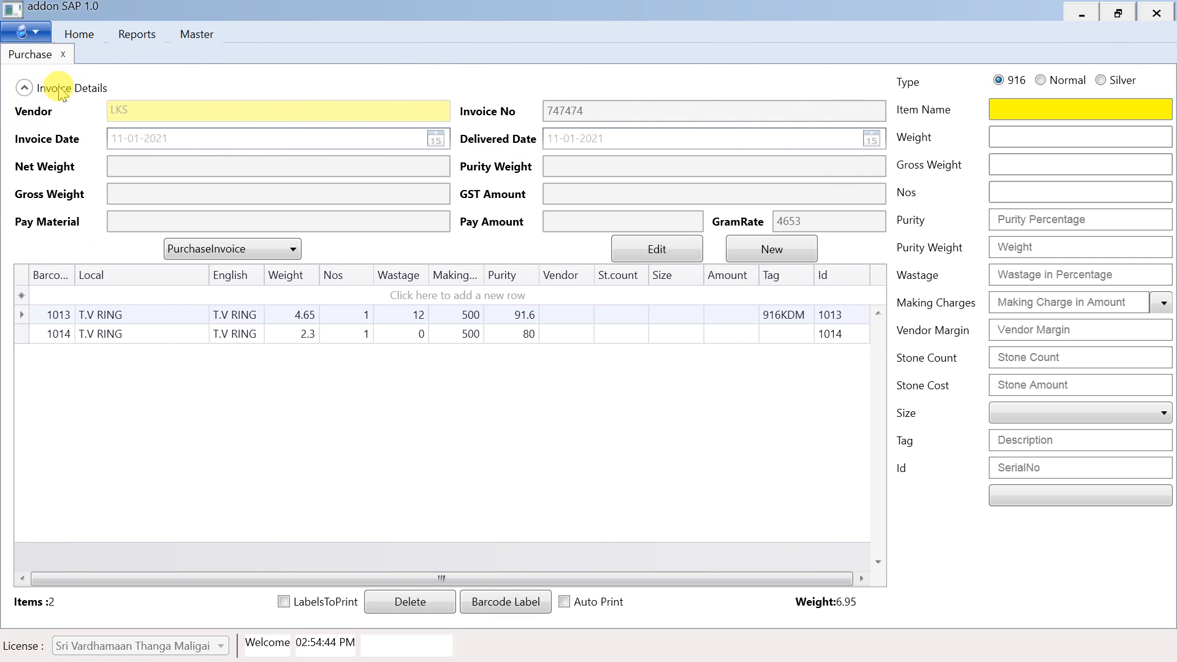
pyautogui.click(718, 250)
pyautogui.click(189, 110)
pyautogui.write('lks')
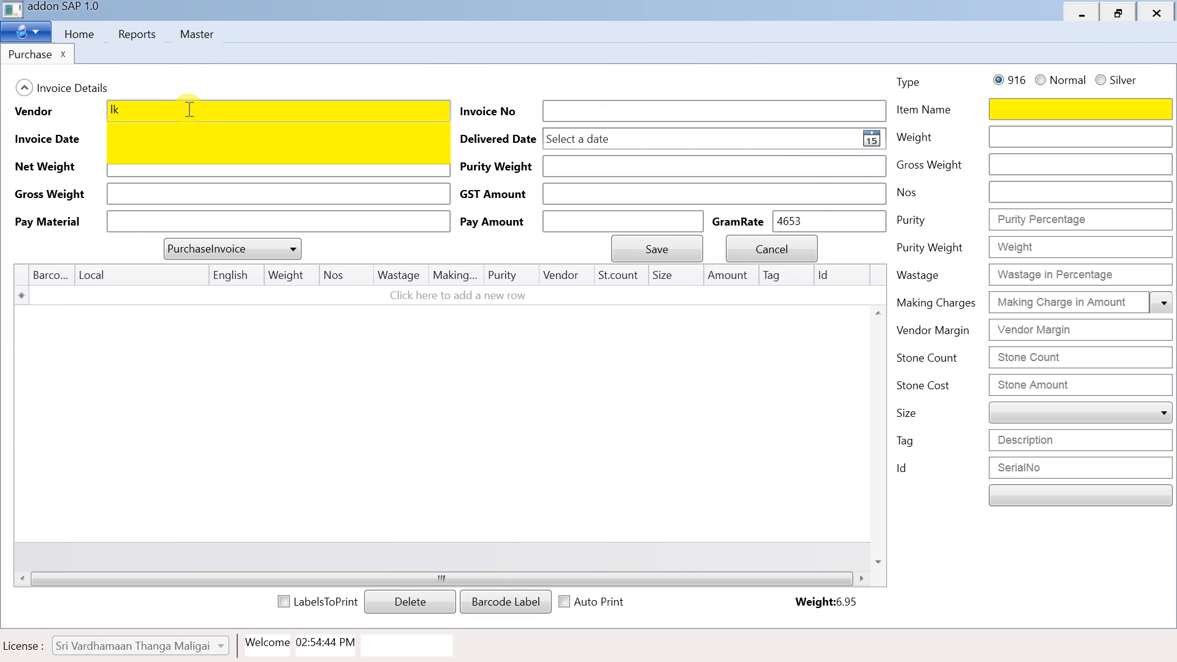
pyautogui.press('Tab')
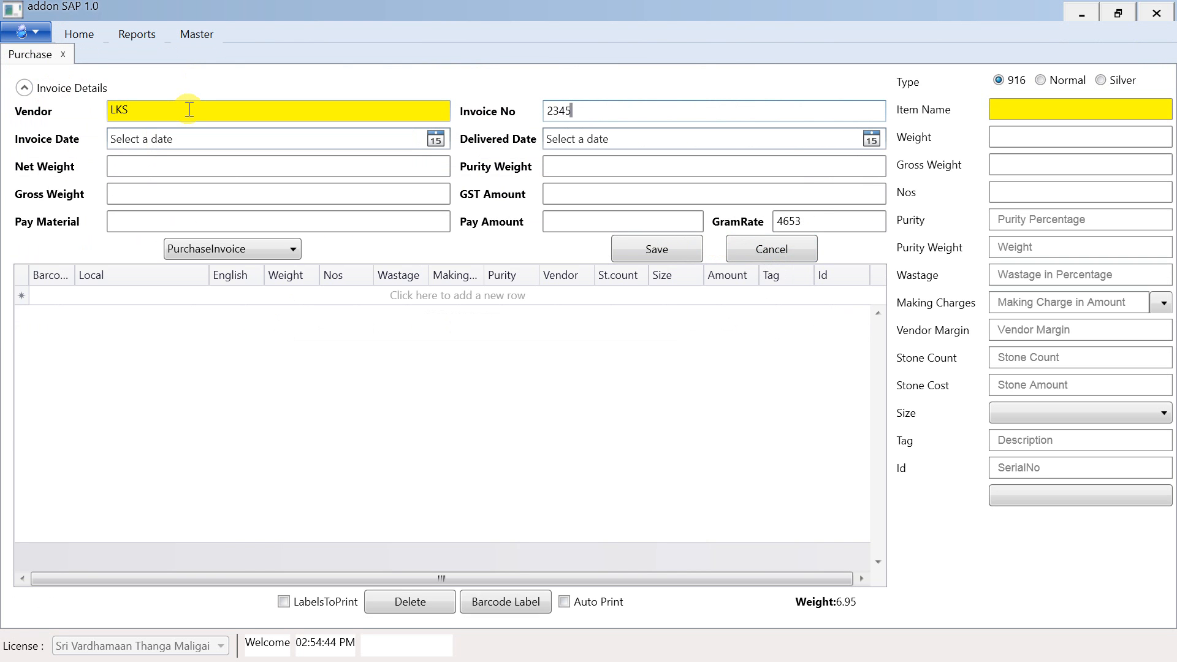
pyautogui.write('23452')
pyautogui.press('Tab')
# - Set the invoice date to 11-01-2021, the delivered date to 04-01-2021 and the net weight to 100
pyautogui.click(435, 139)
pyautogui.click(131, 232)
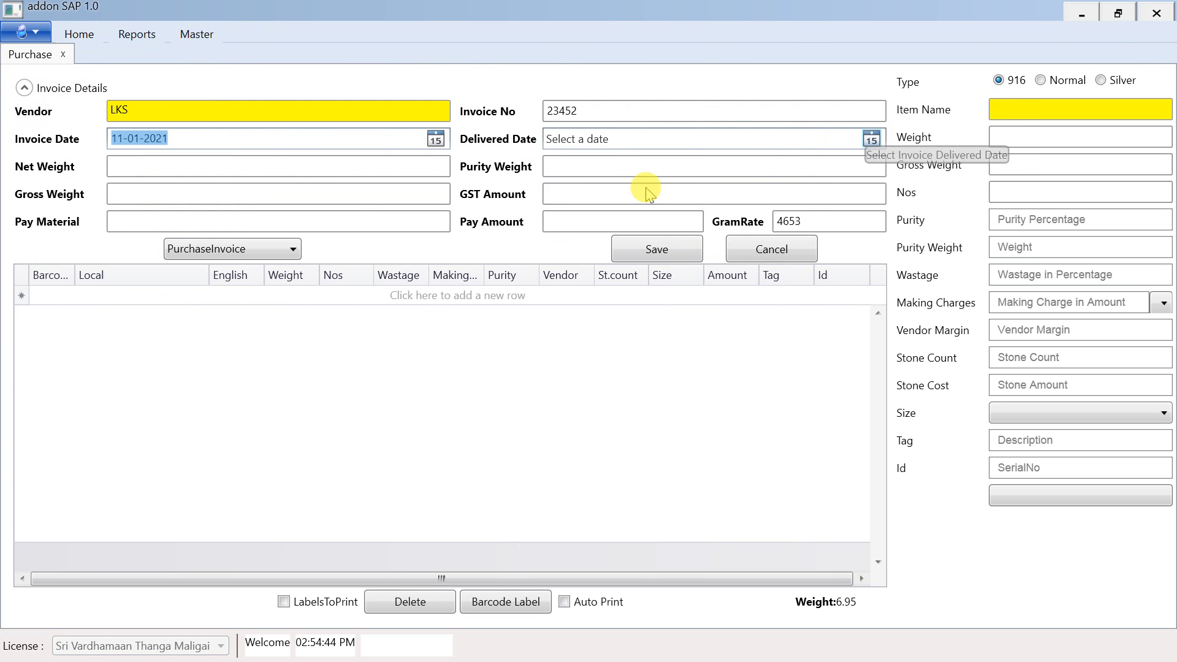
pyautogui.click(567, 231)
pyautogui.click(233, 175)
pyautogui.press('Tab')
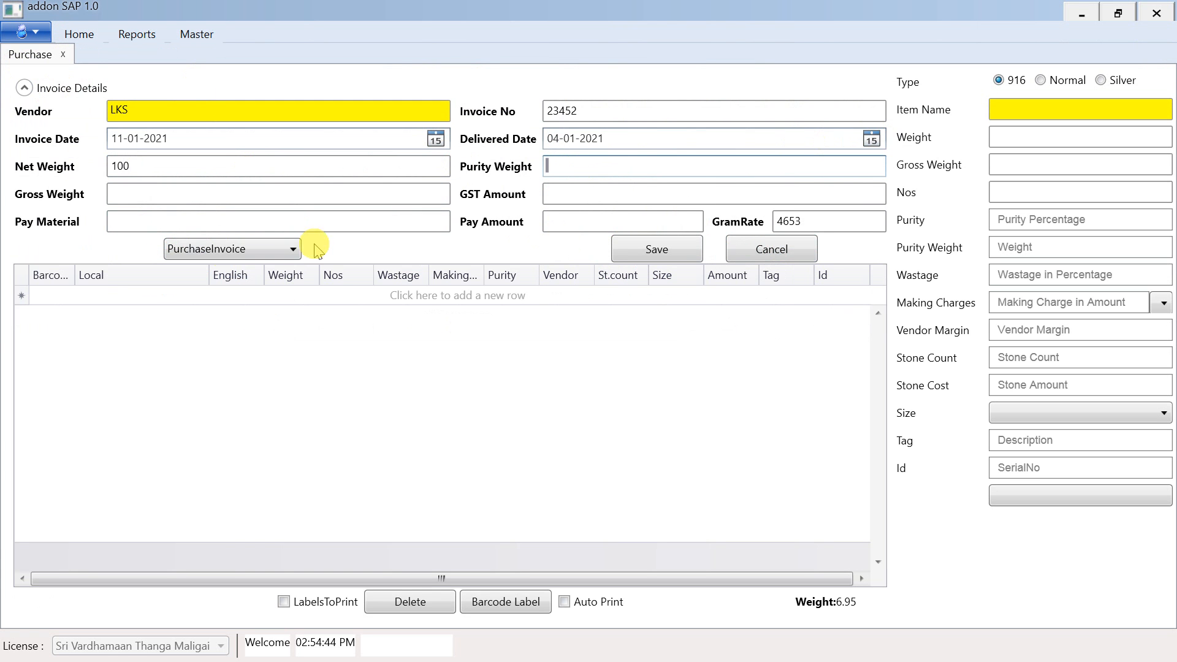
# - Save the purchase invoice without a gross weight, GST amount or payment, and collapse its invoice details
pyautogui.click(158, 194)
pyautogui.click(619, 195)
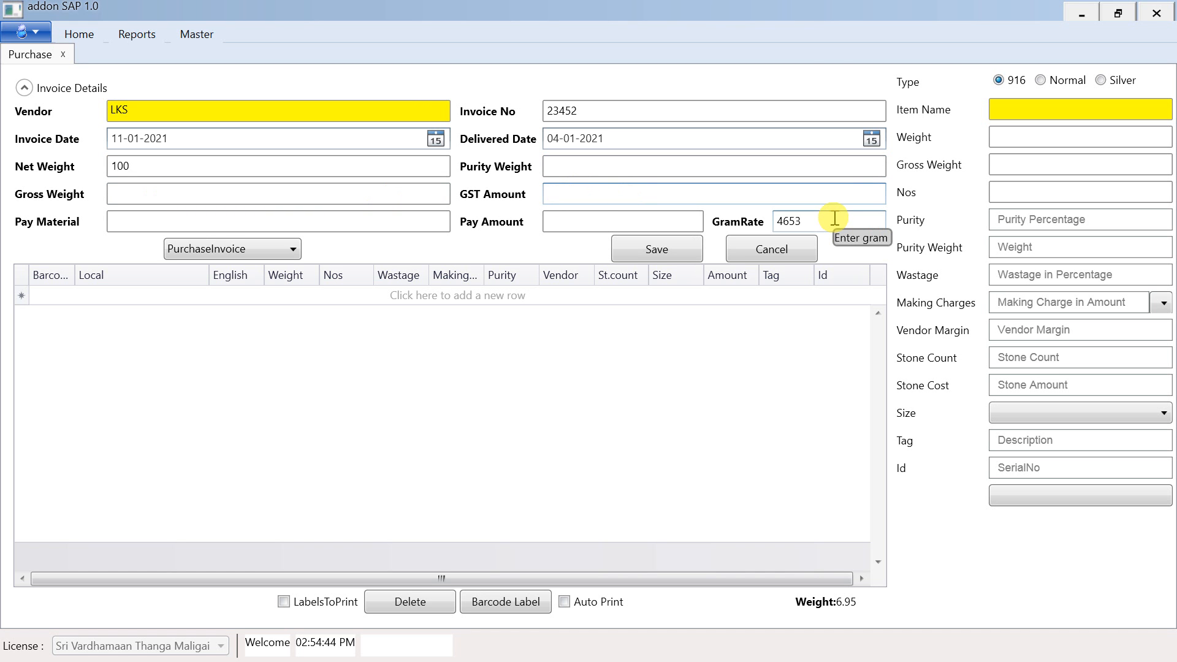
pyautogui.click(413, 221)
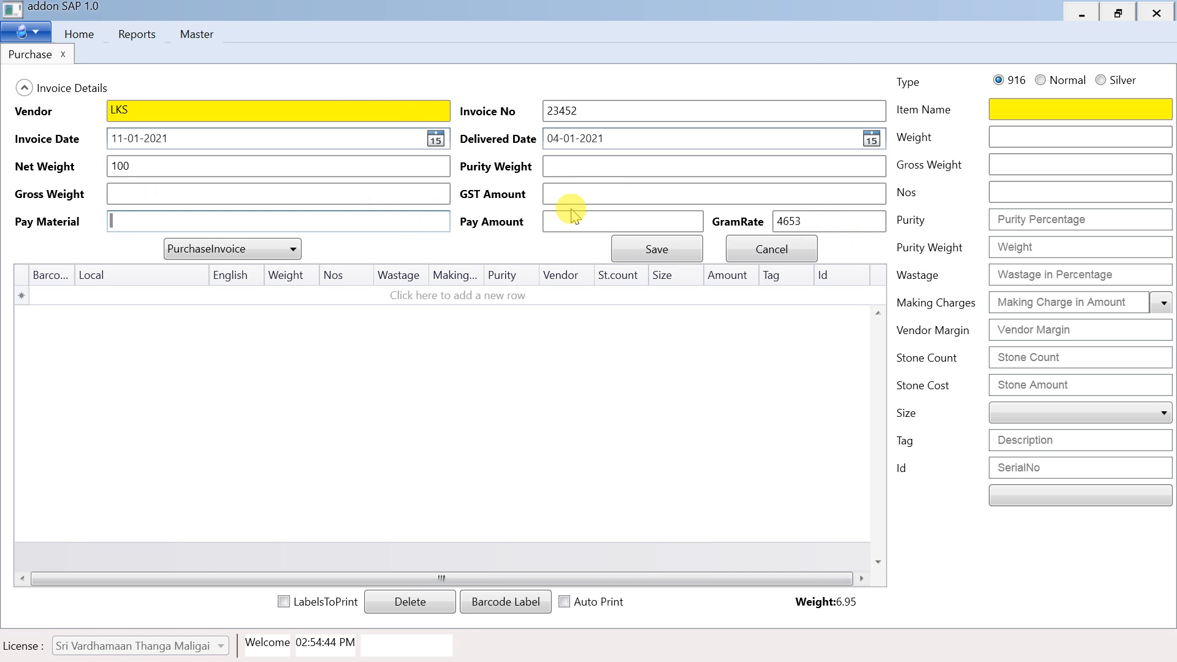
pyautogui.click(836, 220)
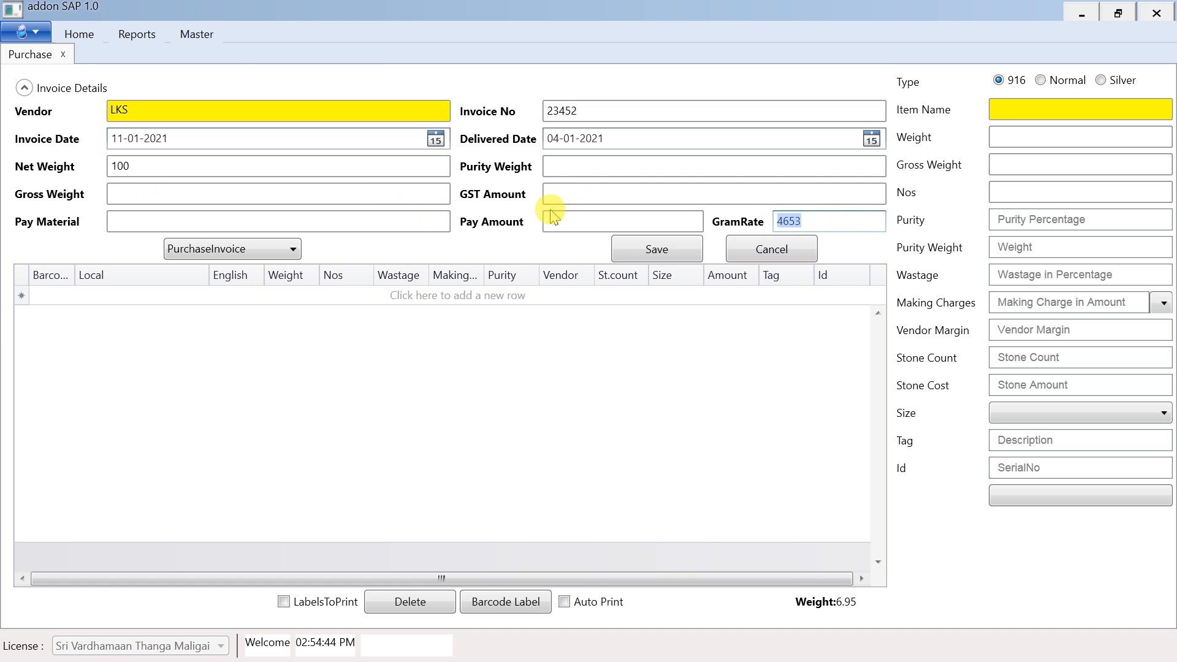
pyautogui.click(654, 250)
pyautogui.click(604, 393)
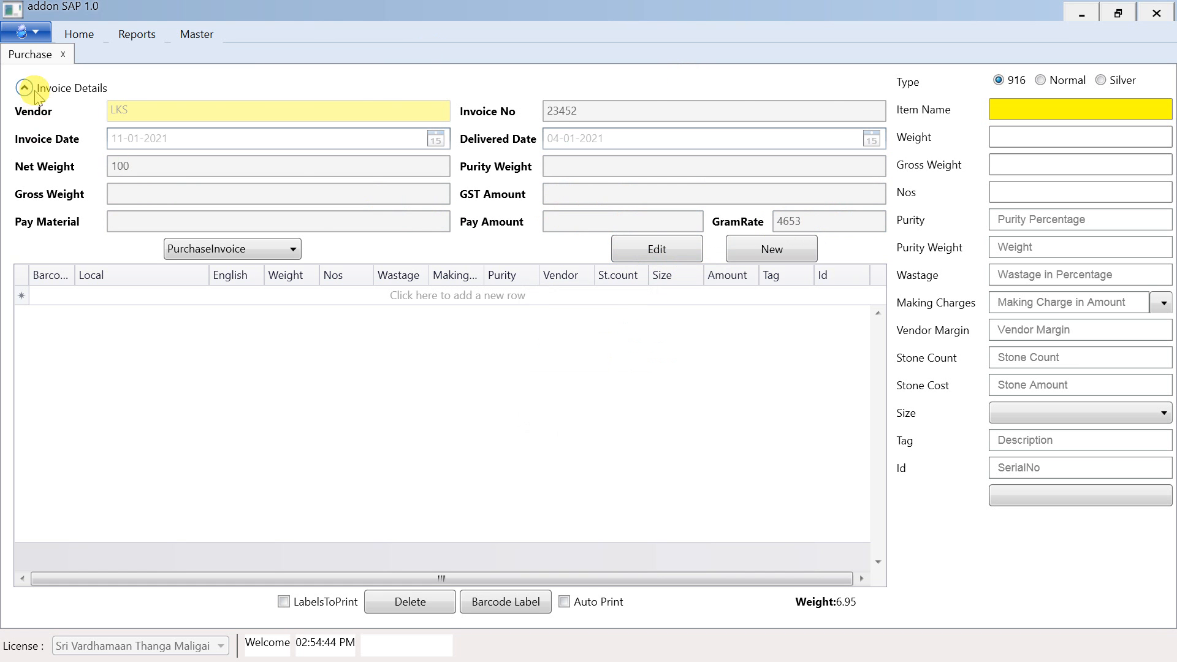
pyautogui.click(24, 88)
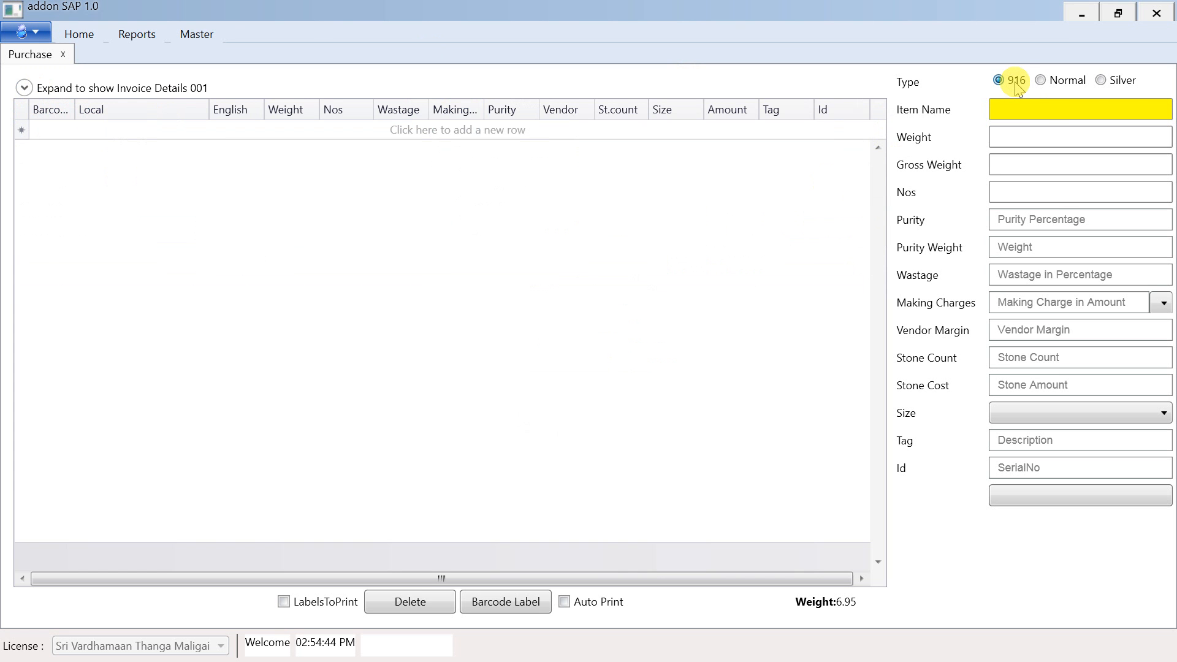
# - Choose type 916 and the item LADIES RING for the purchase entry
pyautogui.click(1040, 80)
pyautogui.click(1030, 82)
pyautogui.click(1022, 106)
pyautogui.write('l')
pyautogui.press('Down')
pyautogui.press('Down')
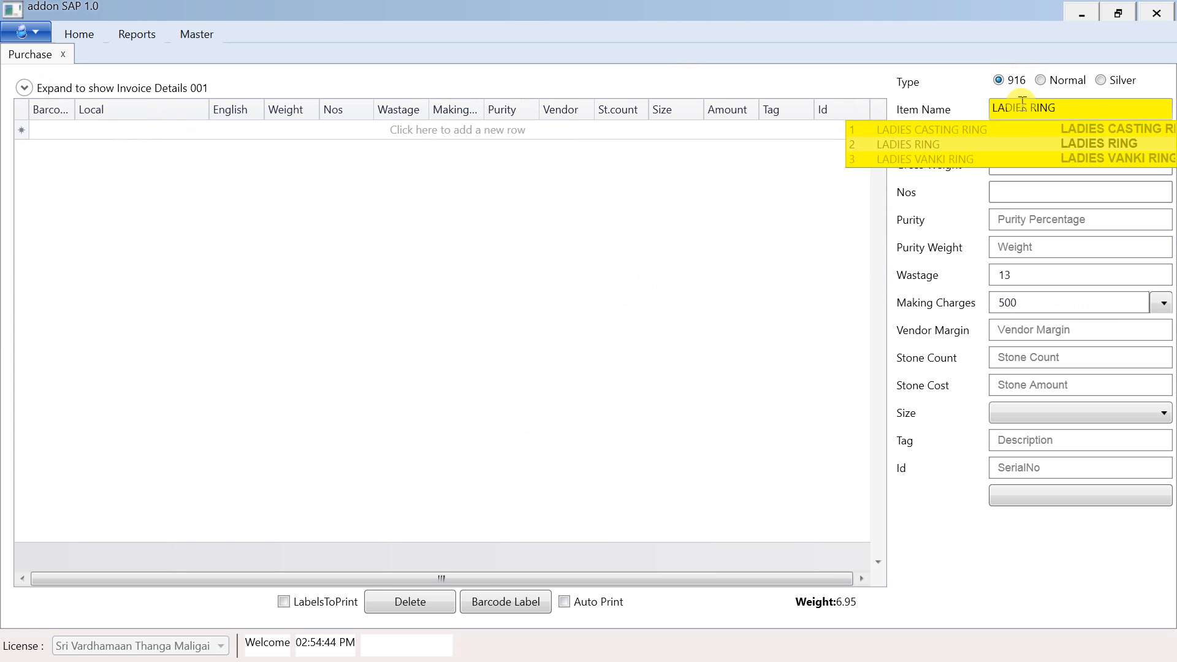
pyautogui.press('Return')
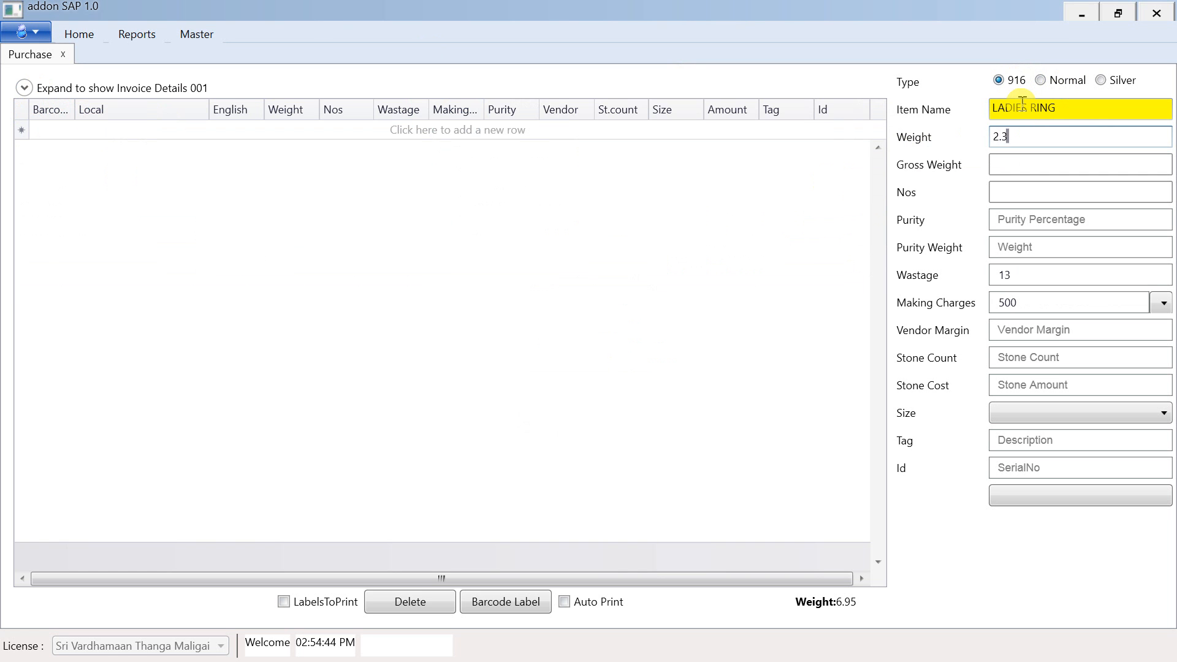
# - Add the LADIES RING entry with weight 2.350, quantity 1, purity 91.6 and tag 916KDM
pyautogui.press('Return')
pyautogui.press('Return')
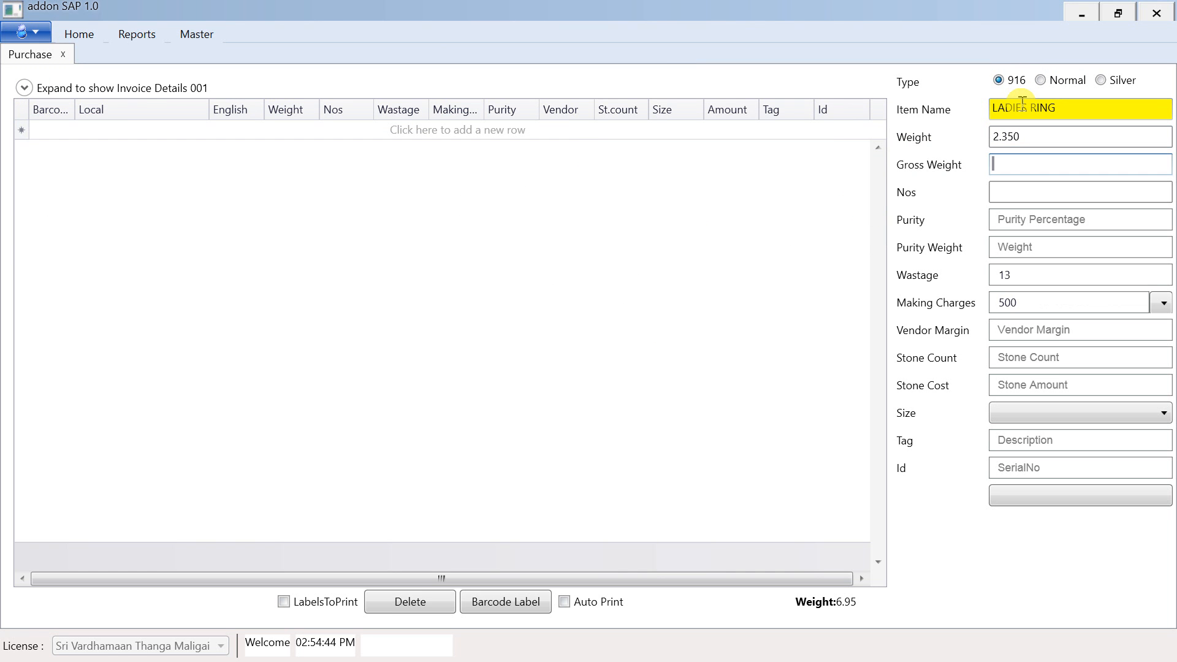
pyautogui.press('Return')
pyautogui.write('91.6')
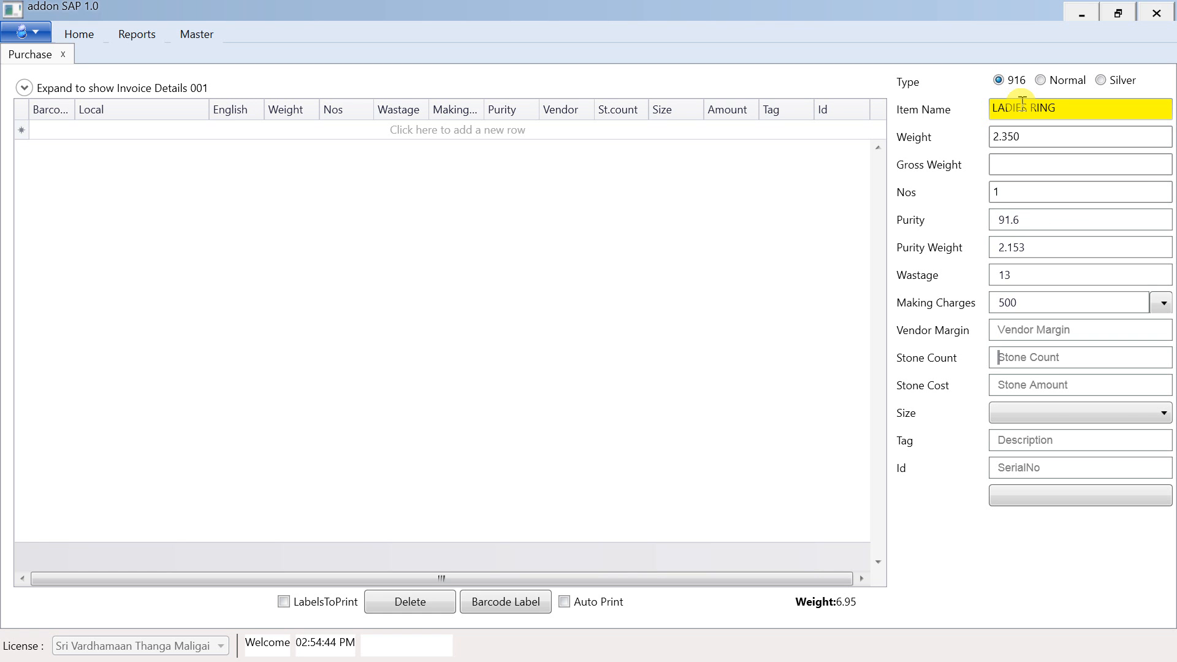
pyautogui.press('Tab')
pyautogui.press('Tab')
pyautogui.write('91')
pyautogui.press('Return')
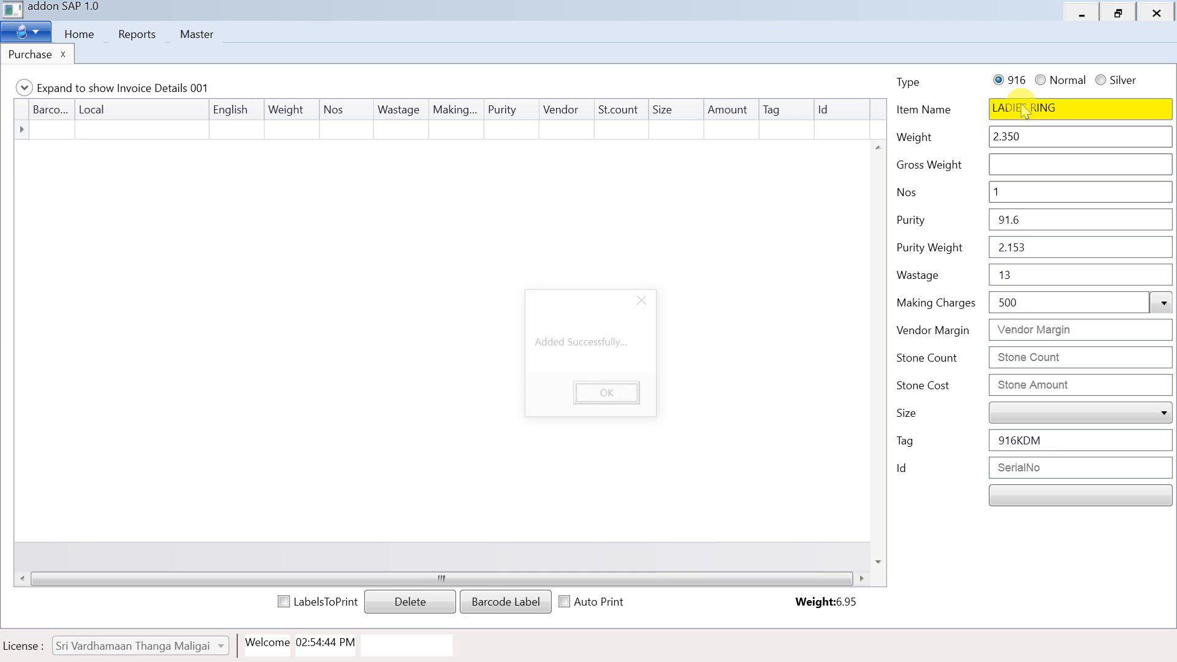
pyautogui.press('Return')
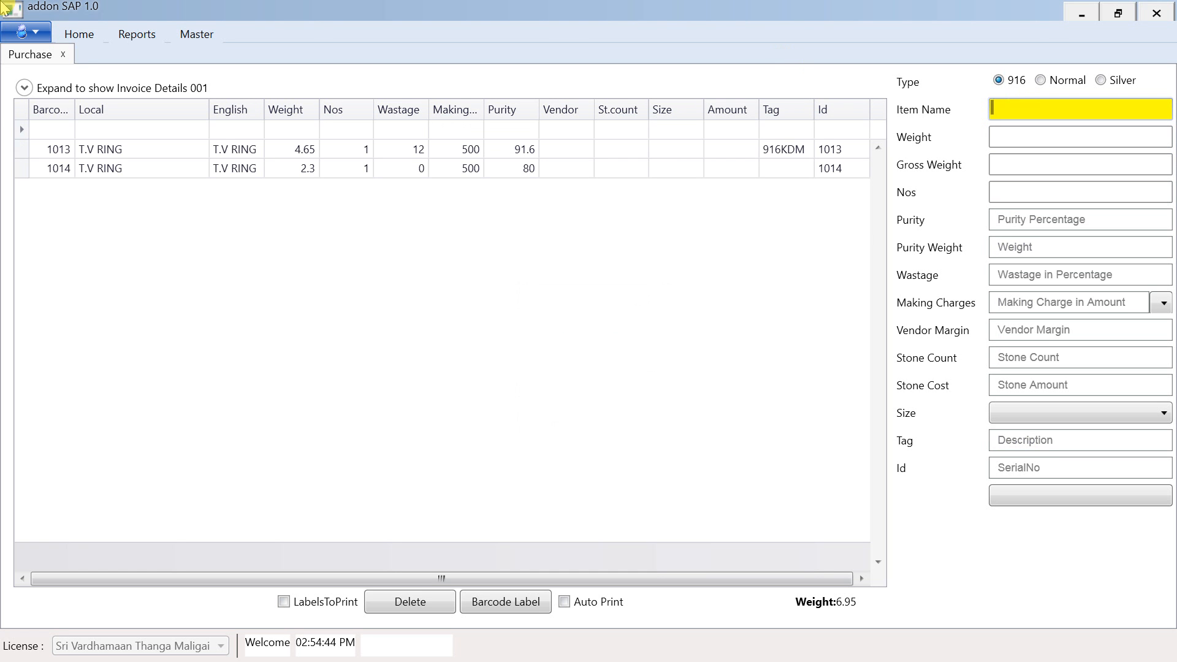
# - Reopen the Purchase page to check the LADIES RING entry in the item list, and close the page
pyautogui.click(132, 168)
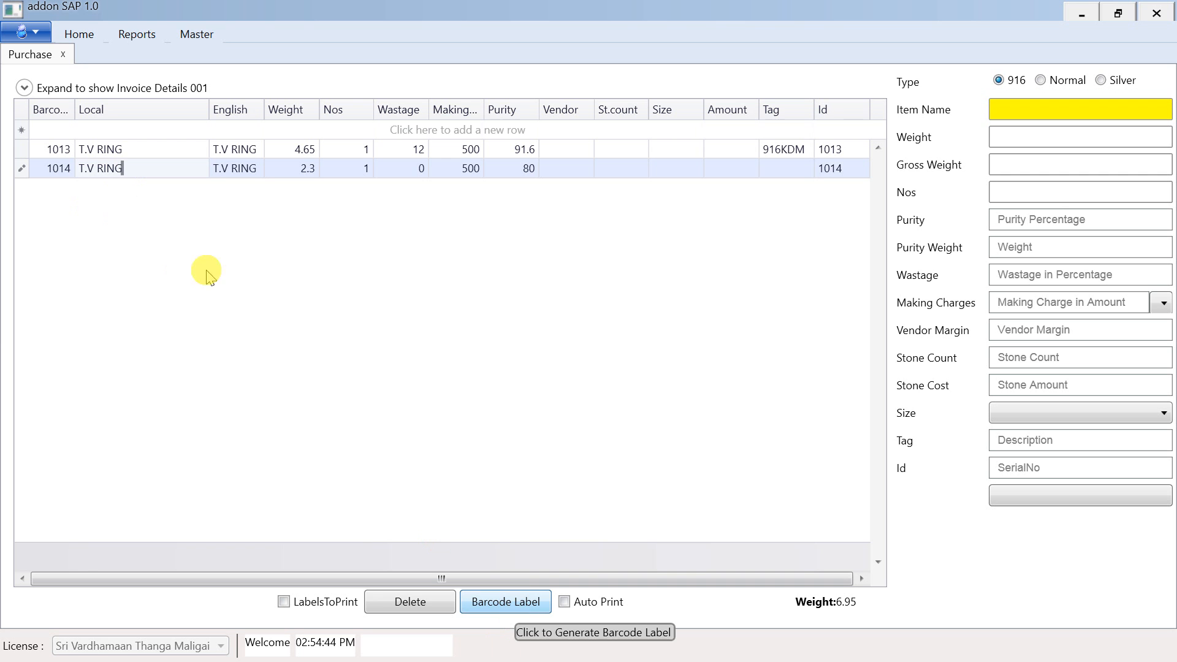
pyautogui.click(63, 54)
pyautogui.click(78, 32)
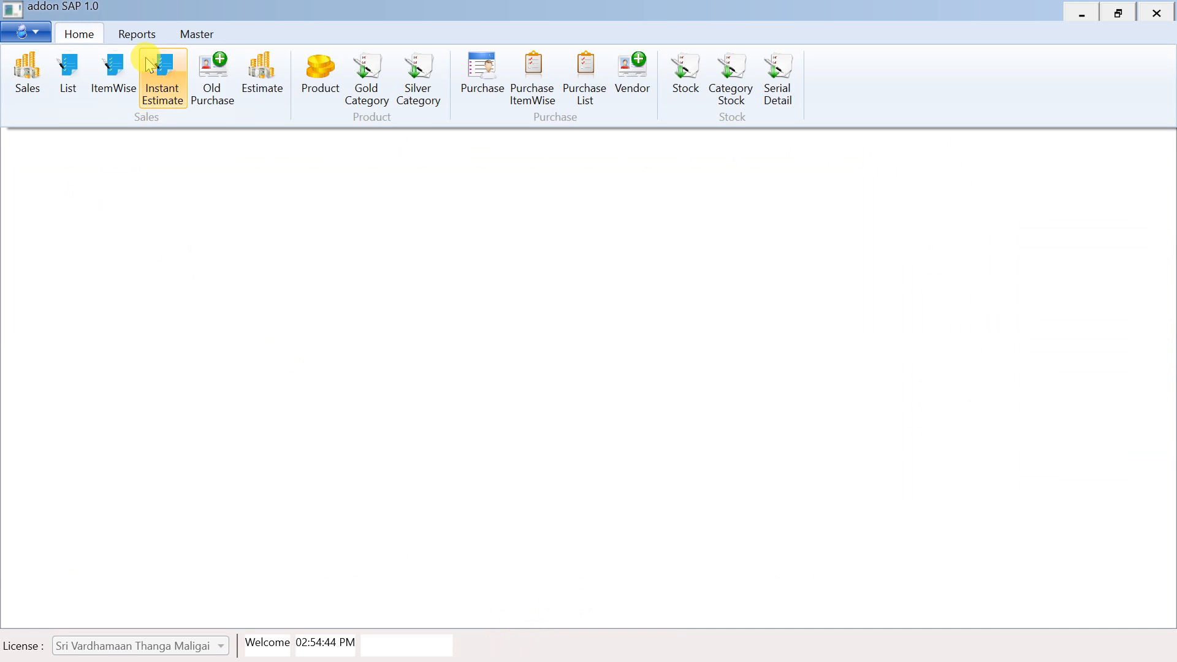
pyautogui.click(482, 77)
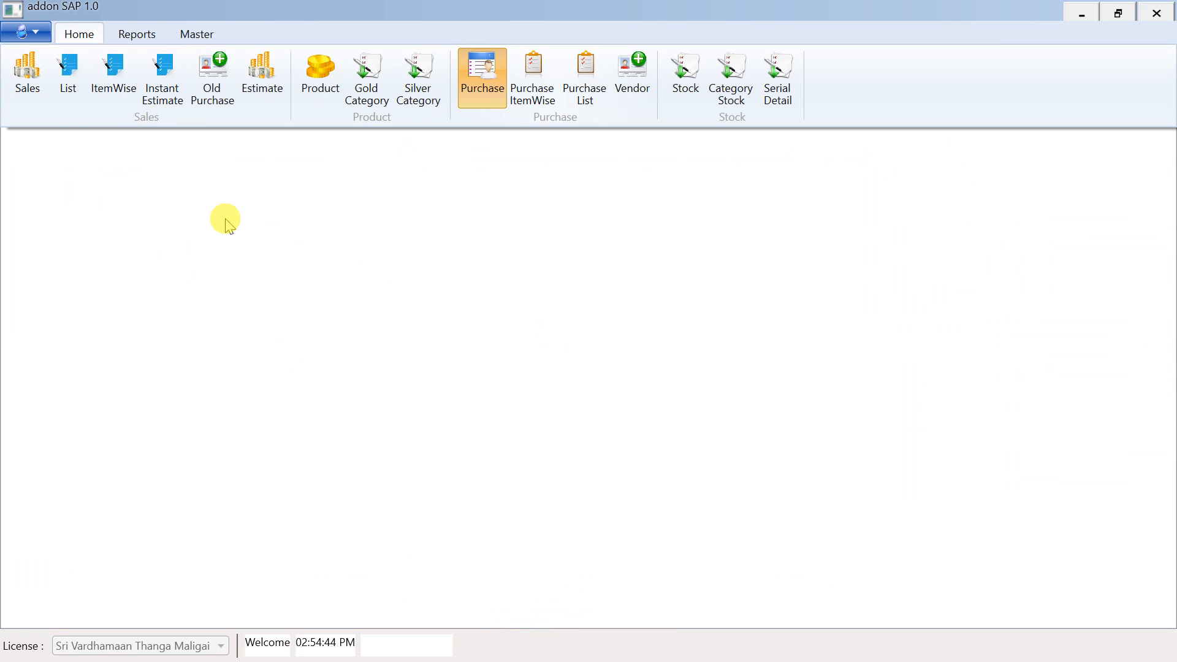
pyautogui.click(46, 147)
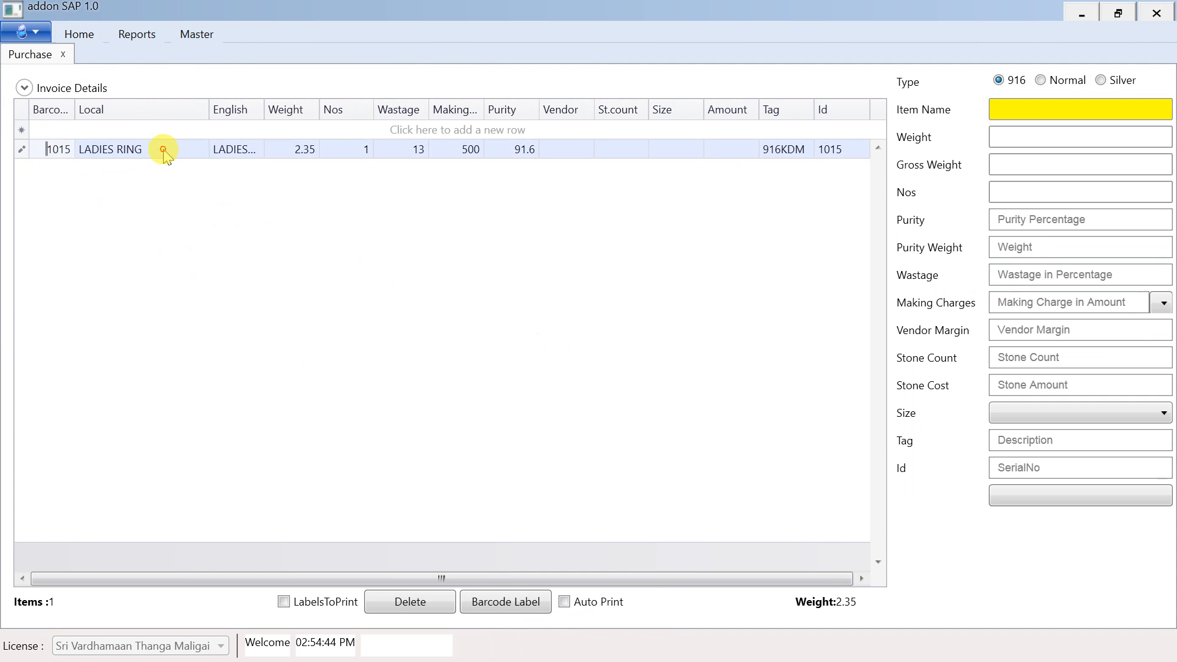
pyautogui.click(64, 54)
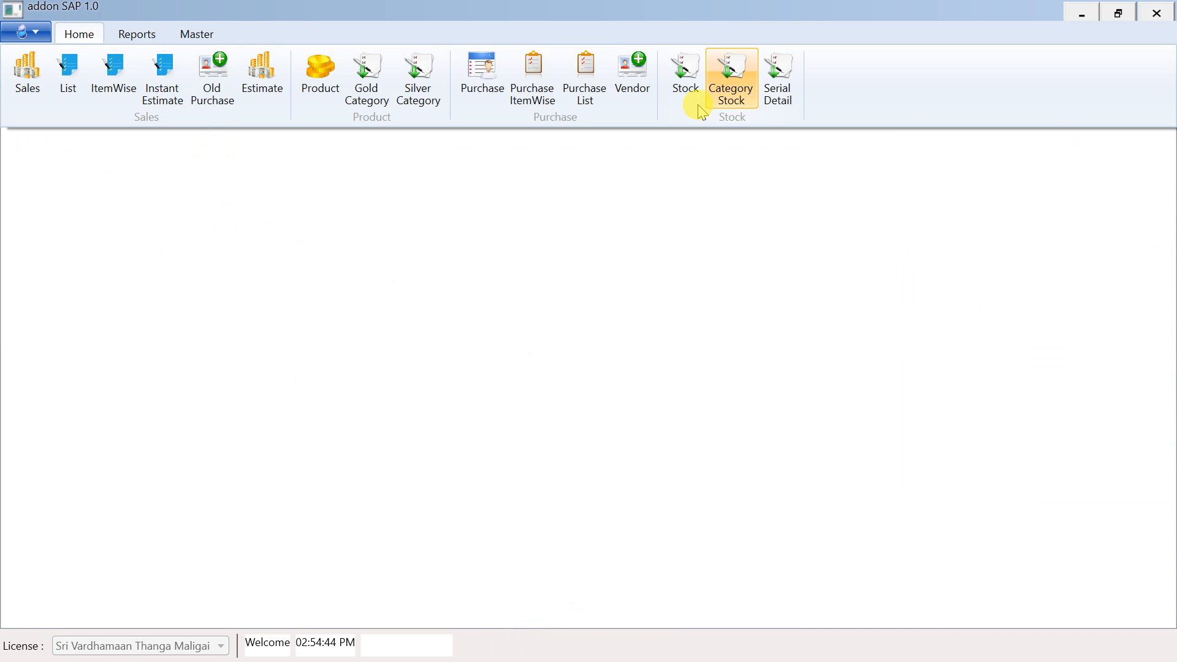
# - Open the Stock report and review the LADIES RING weight and piece figures, in total and for the 916 and Normal types
pyautogui.click(686, 88)
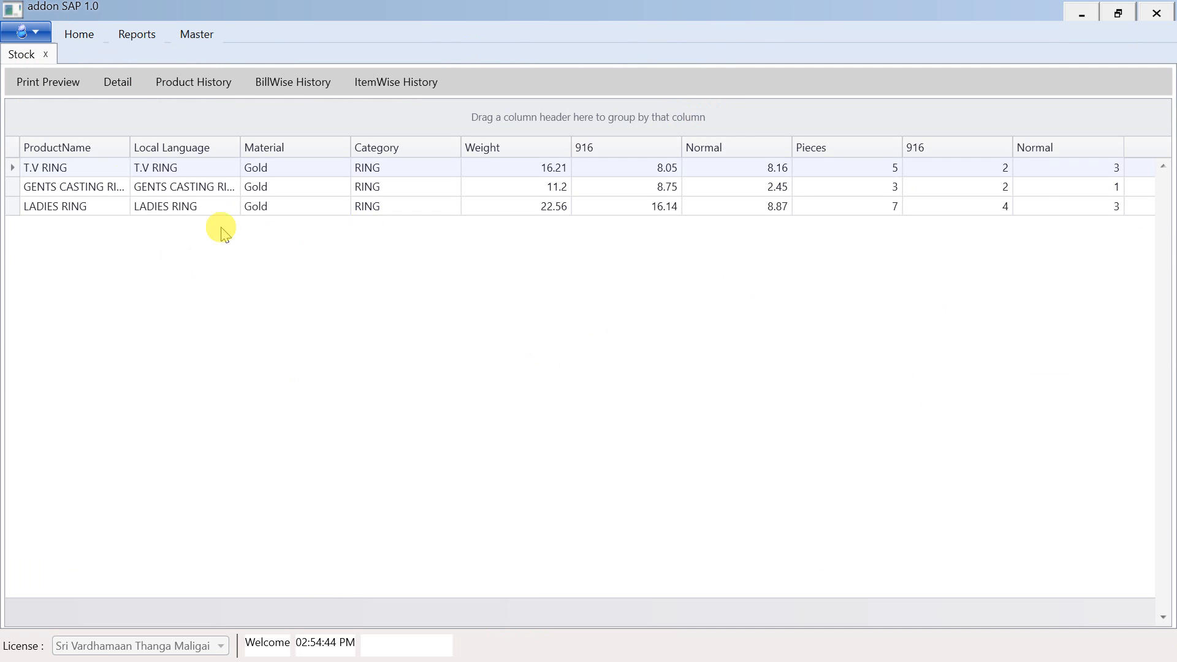
pyautogui.click(221, 208)
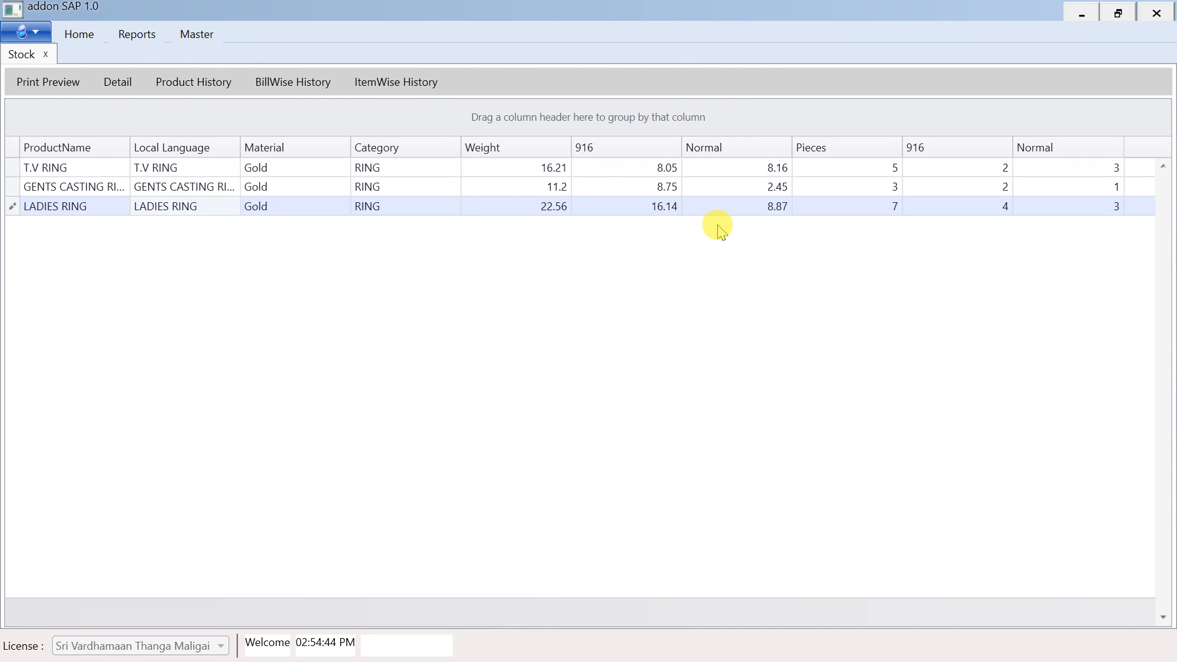
pyautogui.click(528, 206)
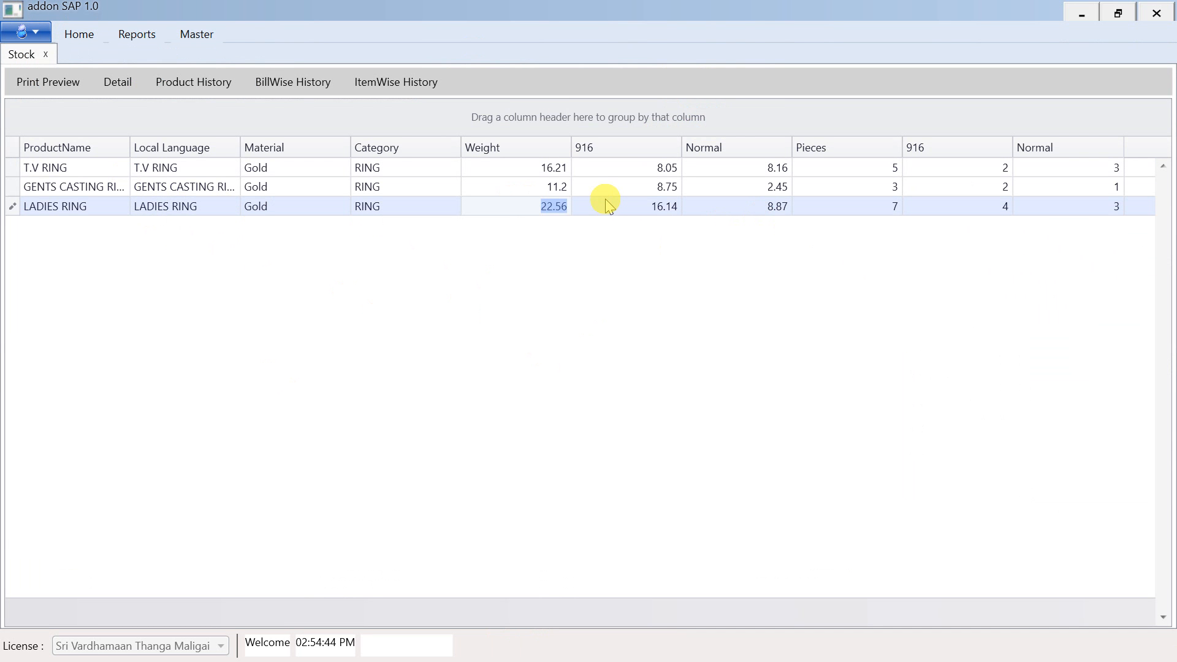
pyautogui.click(609, 208)
pyautogui.click(751, 188)
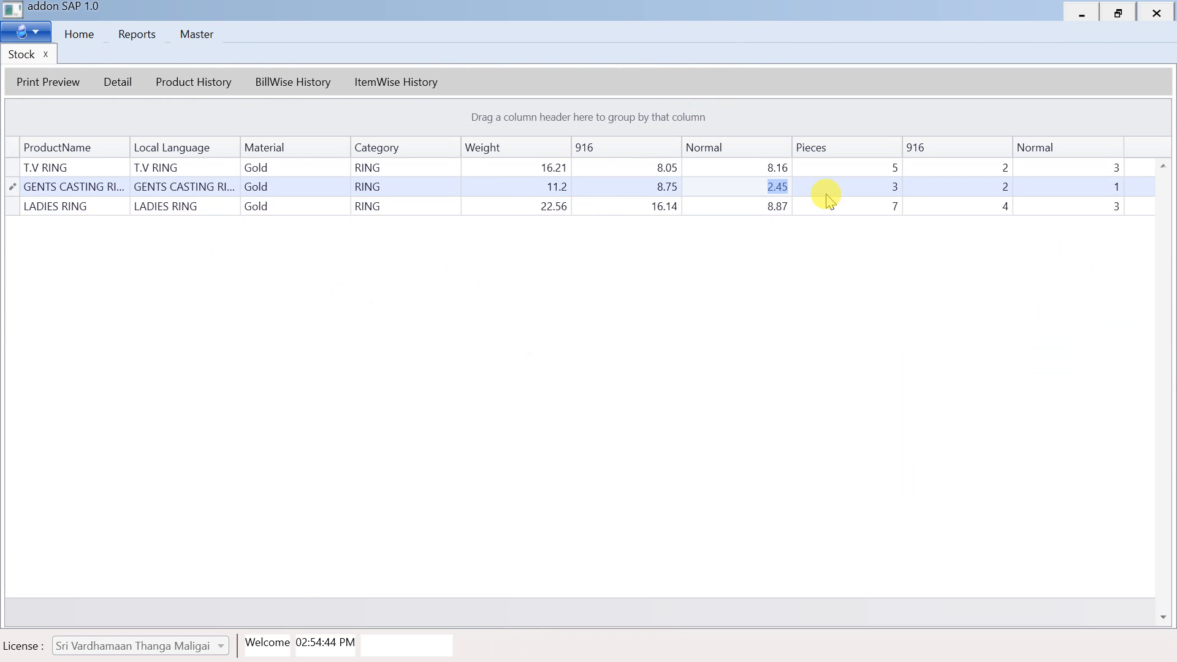
pyautogui.click(858, 207)
pyautogui.click(981, 209)
pyautogui.click(1116, 207)
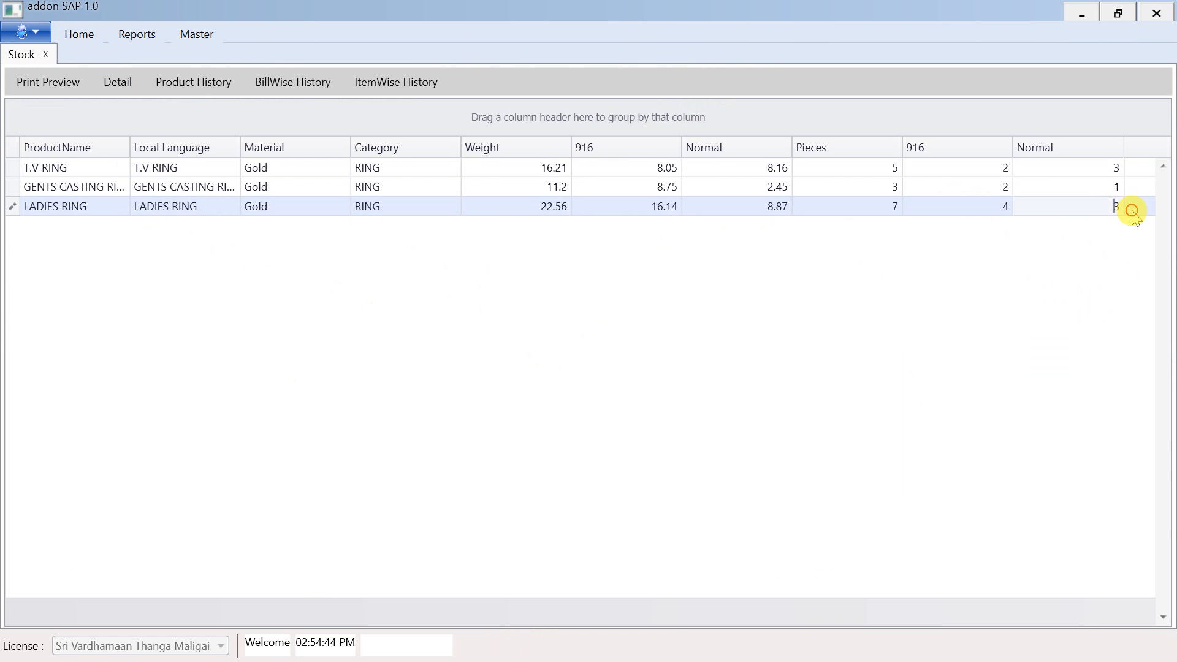
# - Open the stock detail for LADIES RING and filter its serial list to Sold Out
pyautogui.click(118, 82)
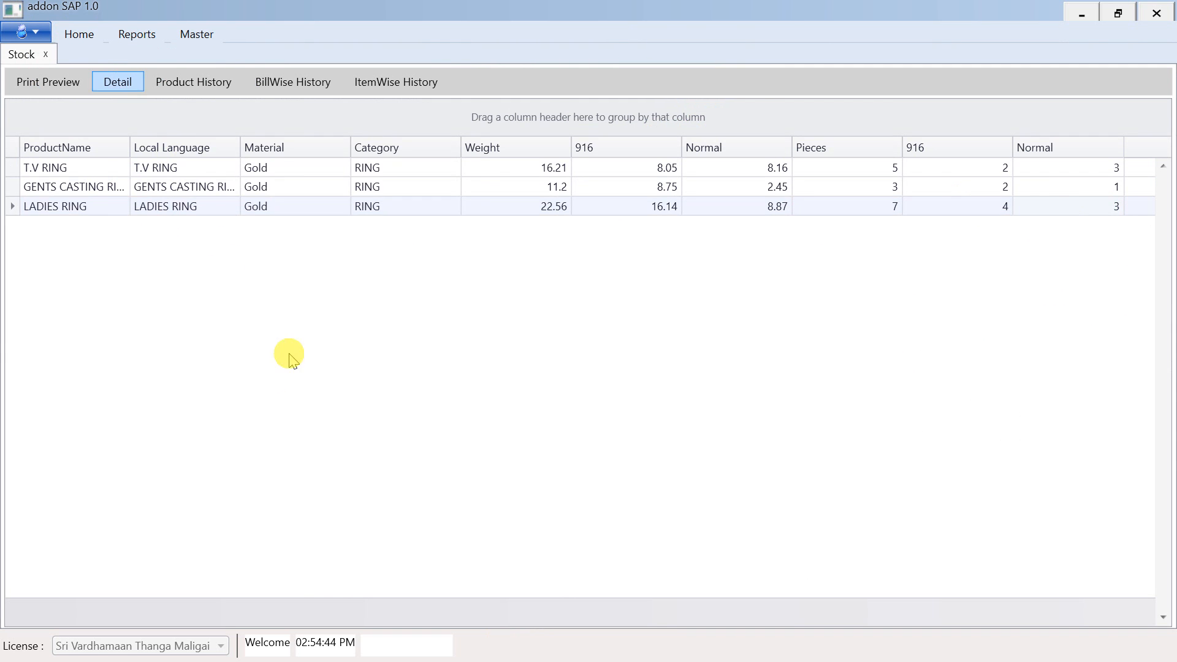
pyautogui.click(412, 129)
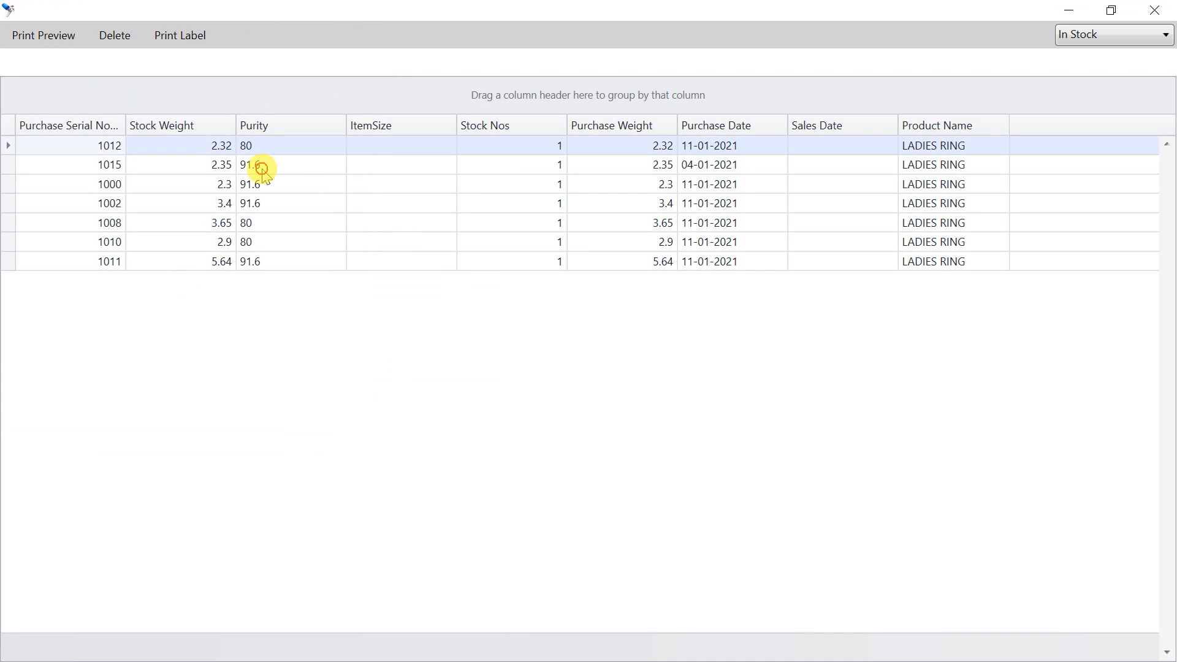
pyautogui.click(1094, 38)
pyautogui.click(1086, 74)
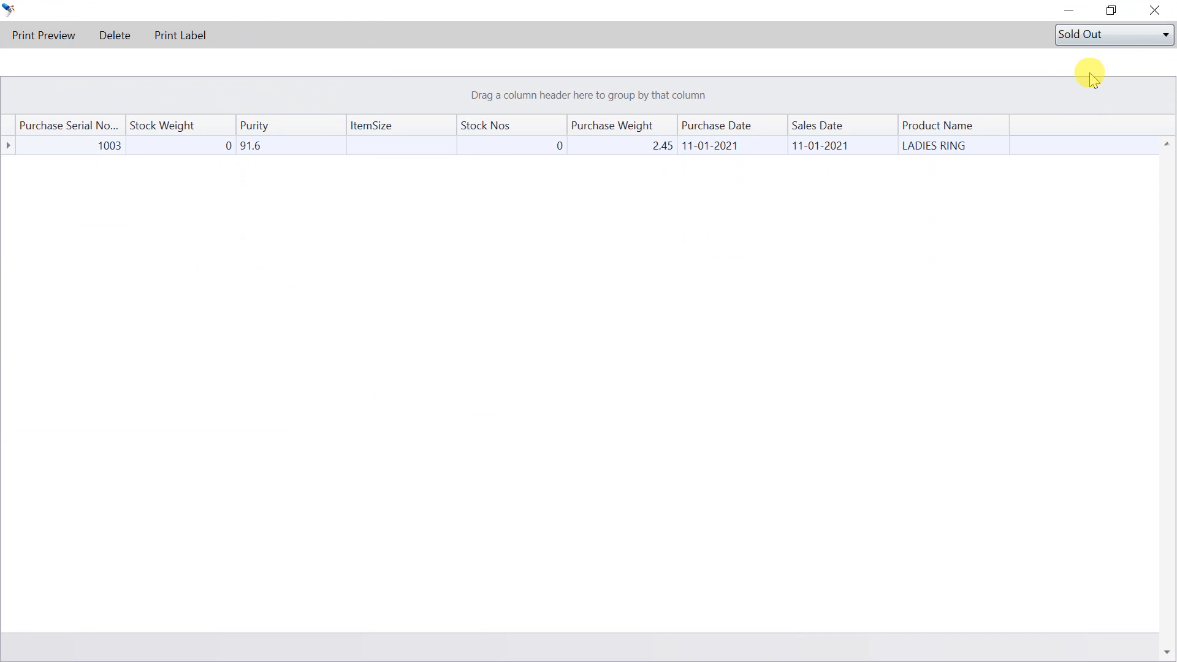
# - Show all LADIES RING serials regardless of stock status, and close the detail window and the Stock report
pyautogui.click(1097, 38)
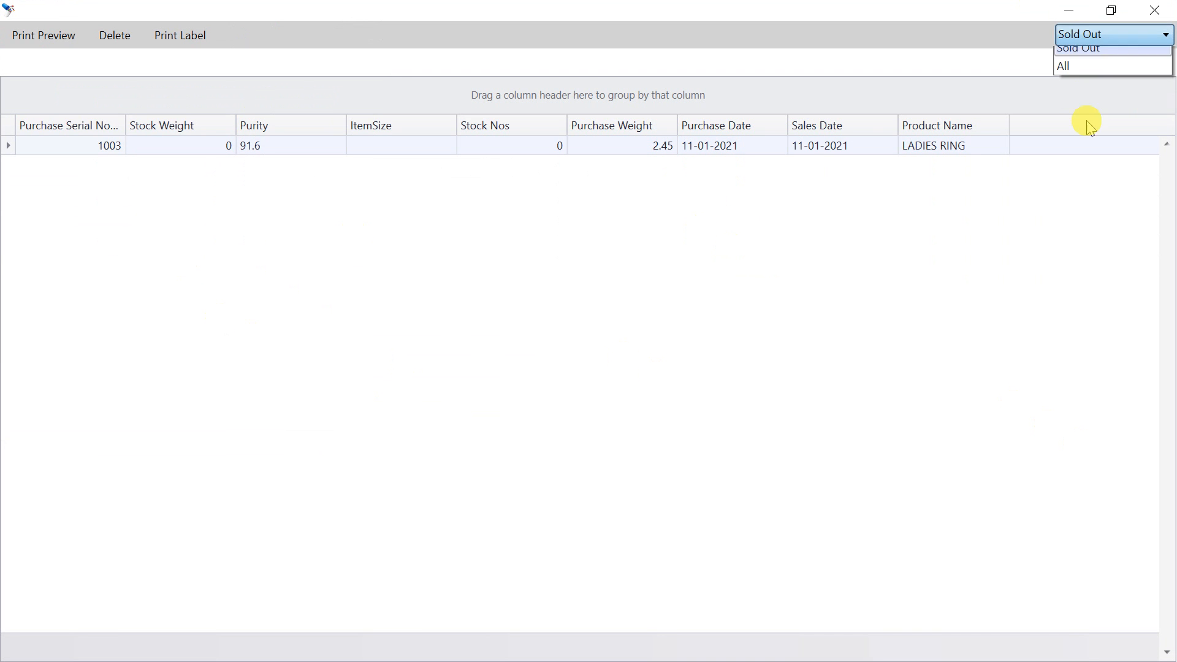
pyautogui.click(1083, 93)
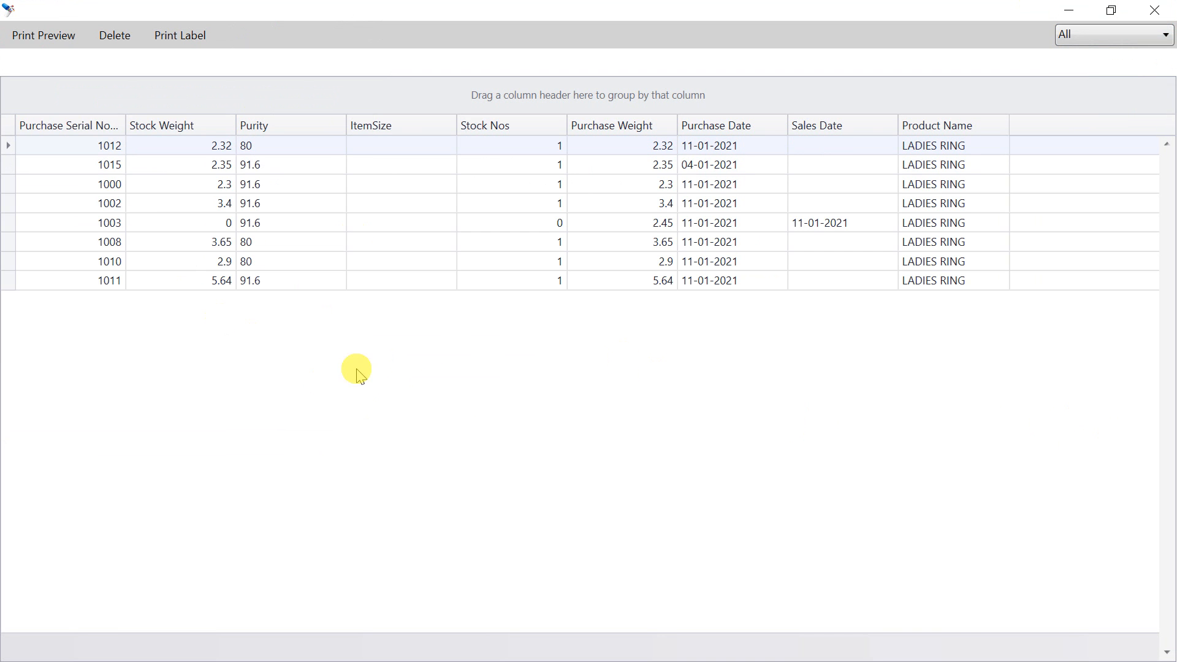
pyautogui.click(487, 264)
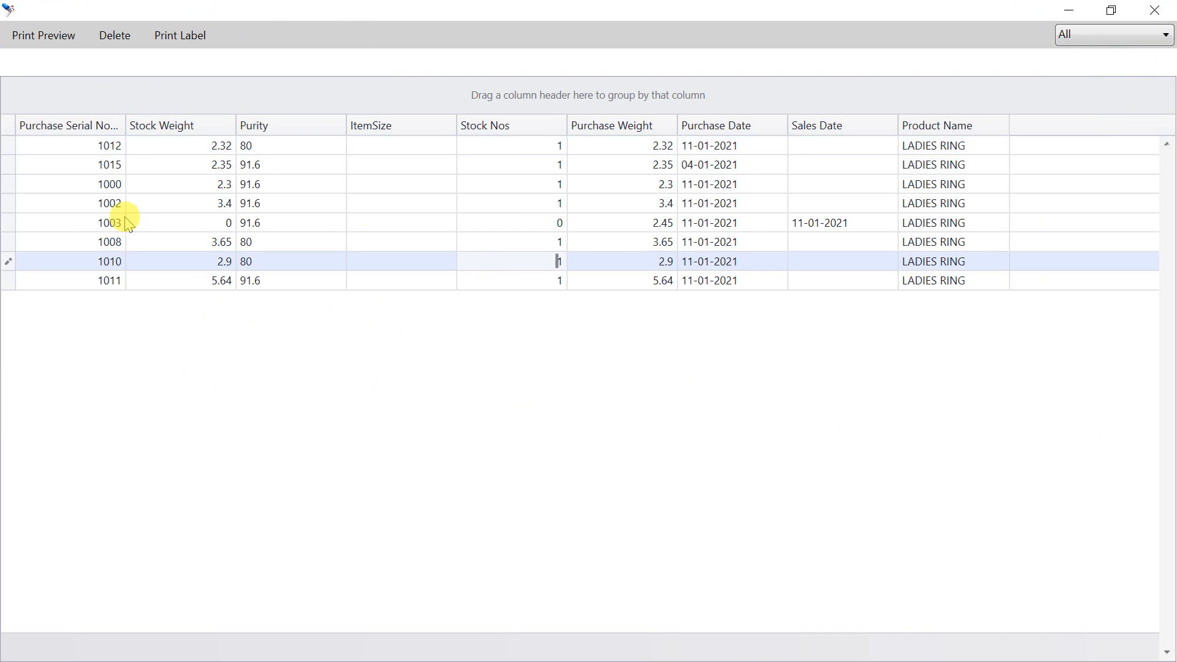
pyautogui.click(1154, 14)
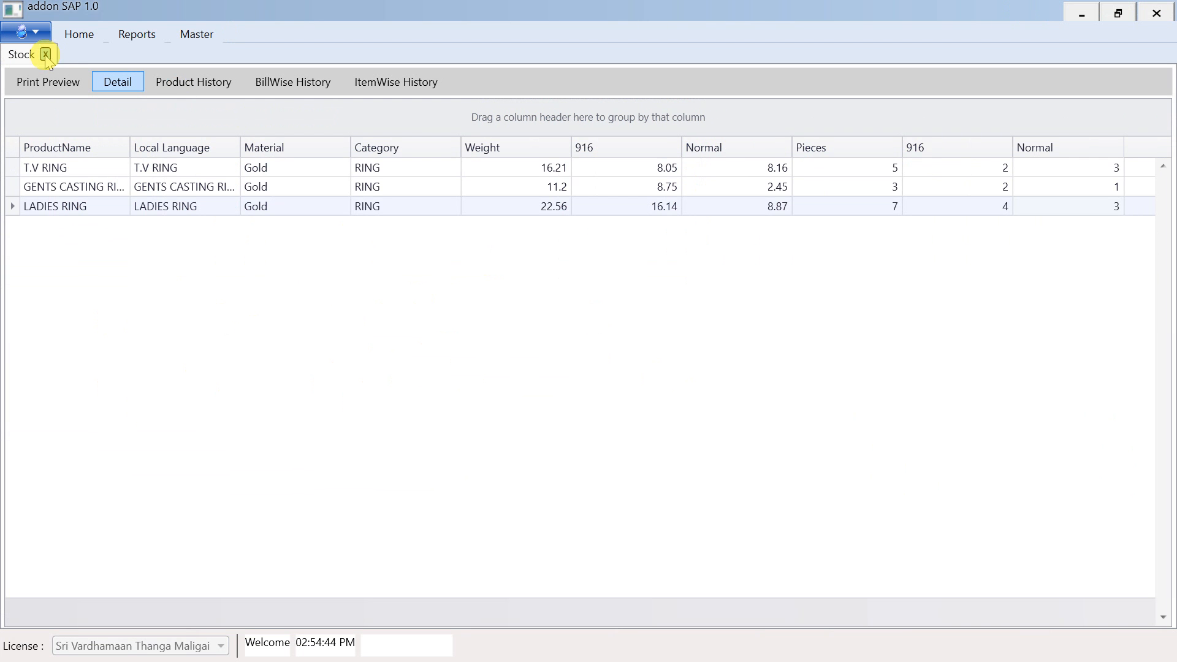
pyautogui.click(45, 55)
# - Look up invoice number 747474 in the Purchase List, highlight it, and close the list
pyautogui.click(79, 34)
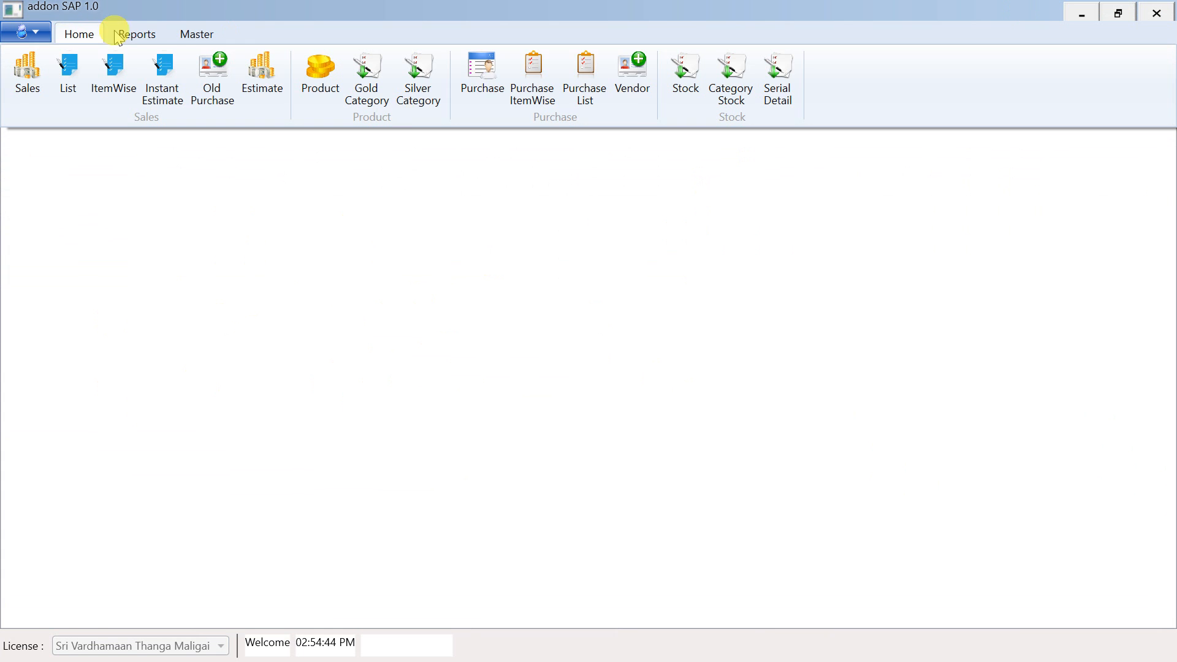
pyautogui.click(488, 88)
pyautogui.click(590, 91)
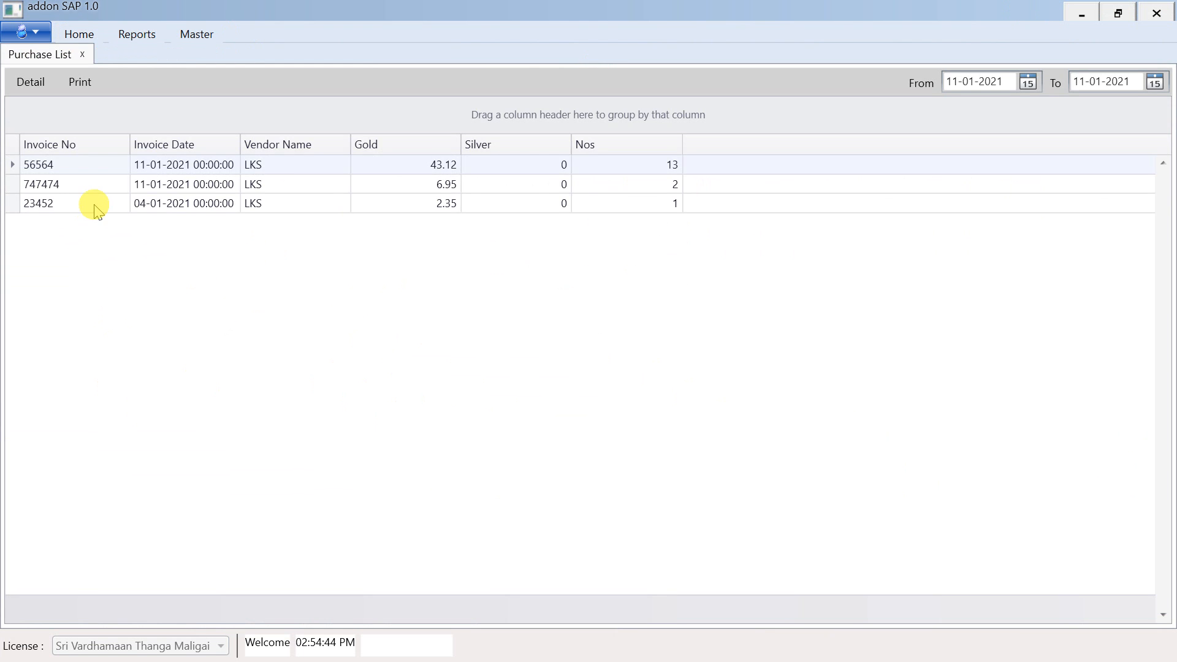
pyautogui.click(86, 184)
pyautogui.moveTo(87, 185); pyautogui.dragTo(3, 162)
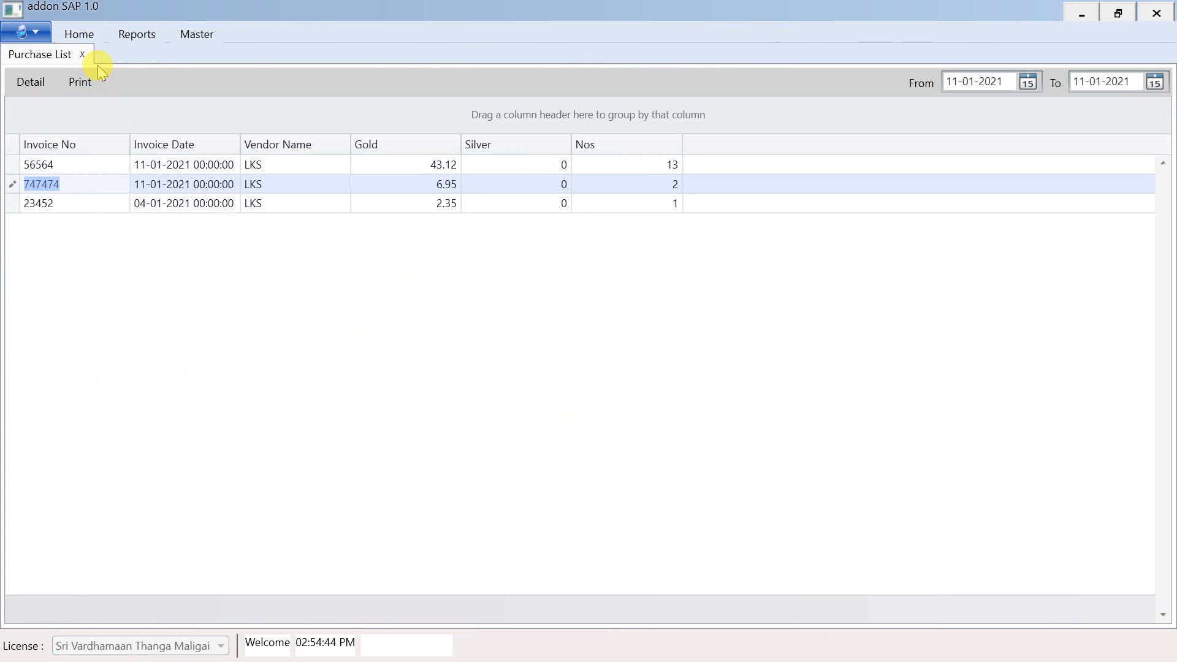
pyautogui.click(82, 54)
# - Load invoice 747474 in the Purchase page's invoice details to review its items, and close the page
pyautogui.click(150, 33)
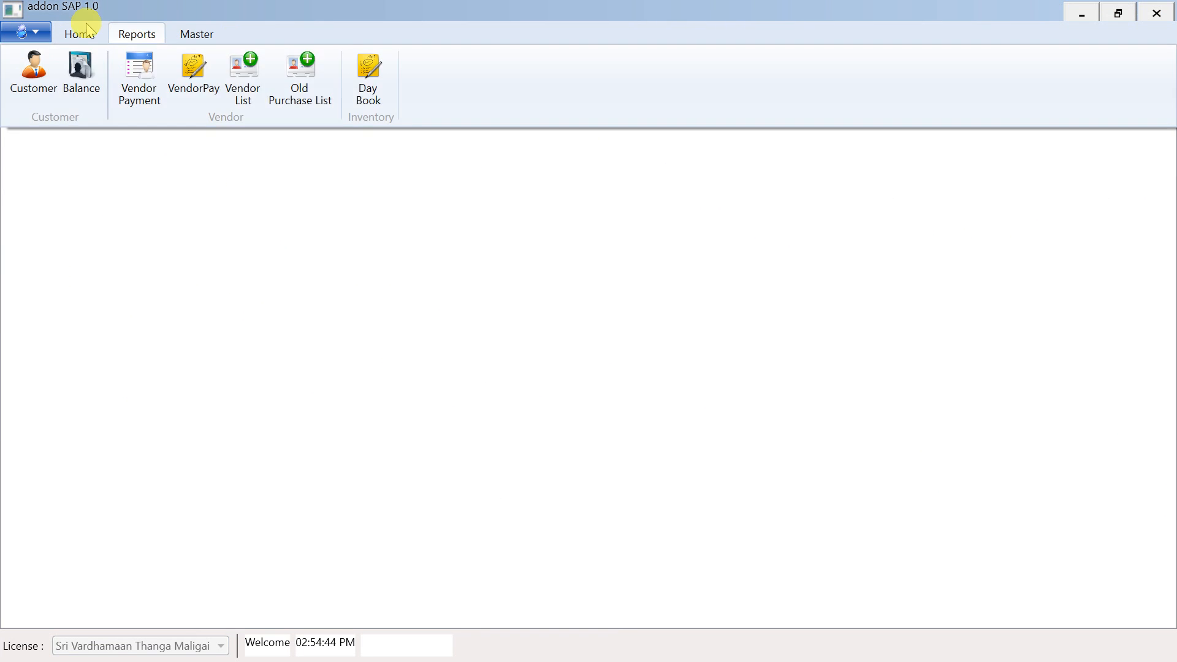
pyautogui.click(79, 34)
pyautogui.click(475, 92)
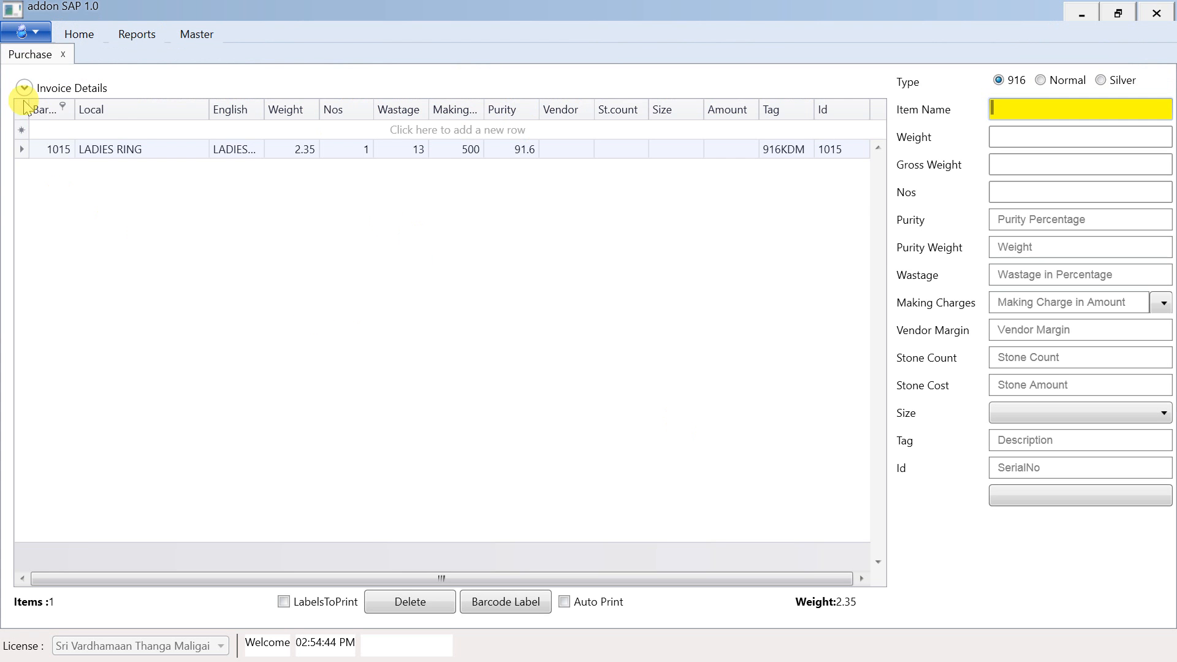
pyautogui.click(23, 88)
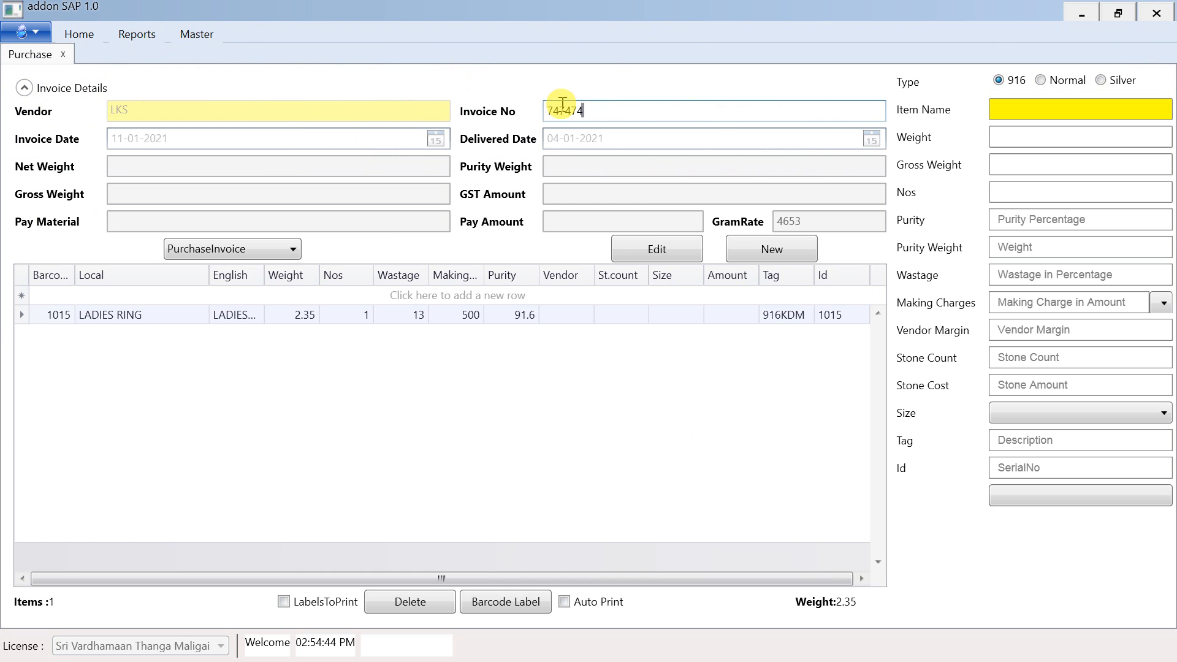
pyautogui.press('Return')
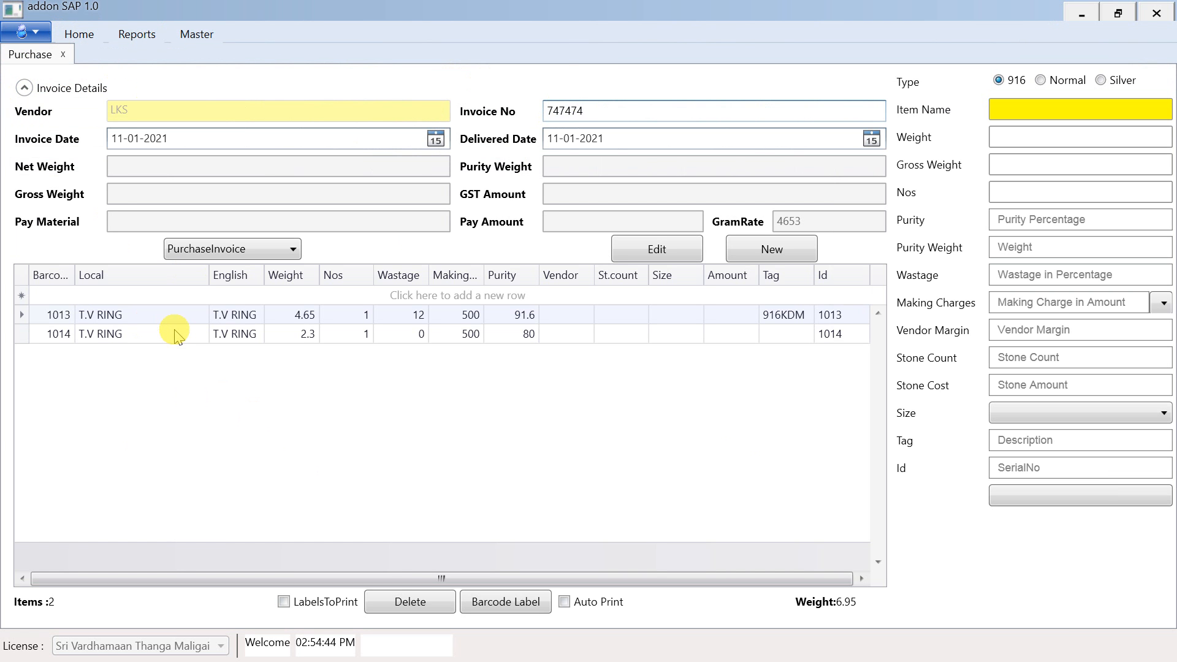
pyautogui.click(64, 52)
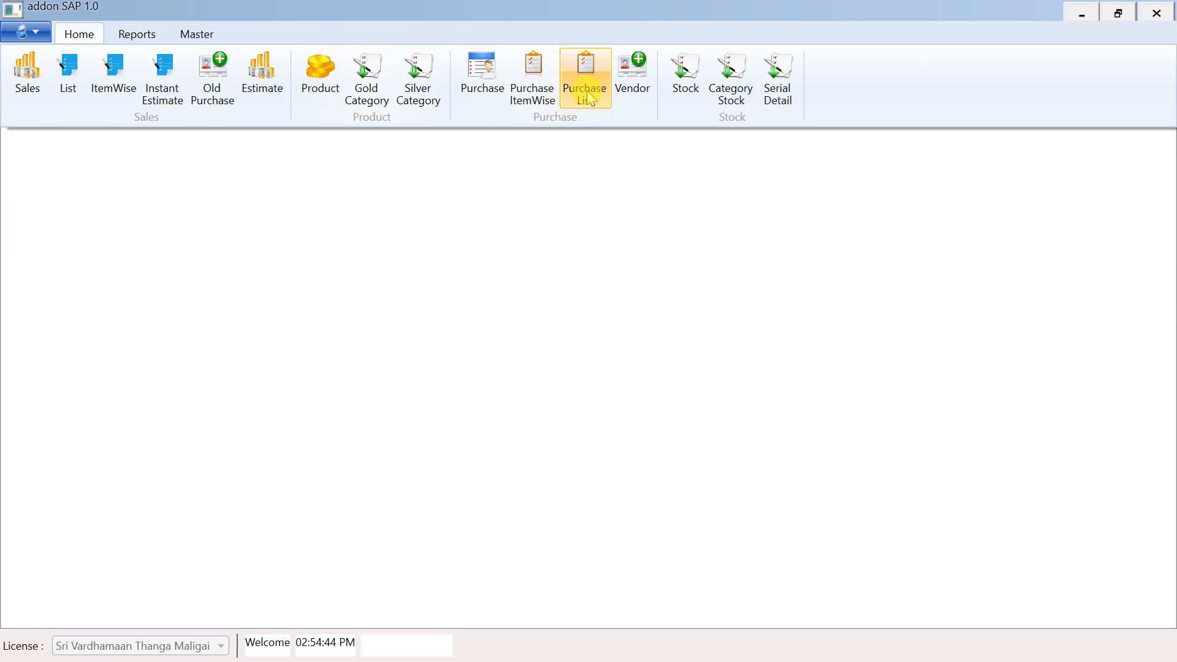